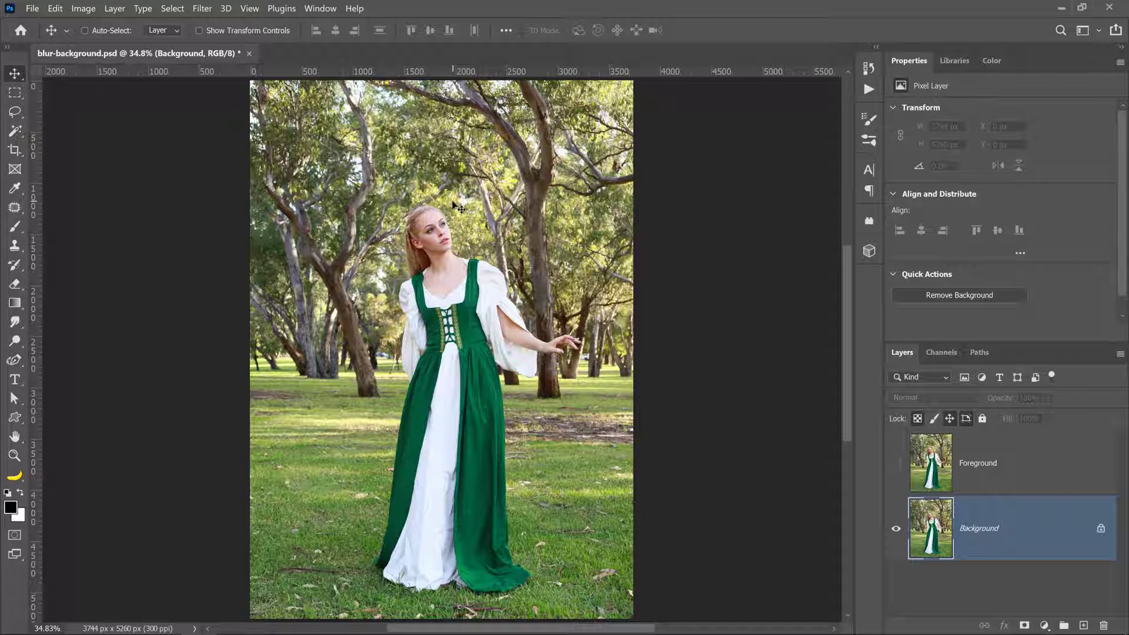
# - Select the subject on the Background layer and expand the selection by 5 pixels
pyautogui.click(172, 8)
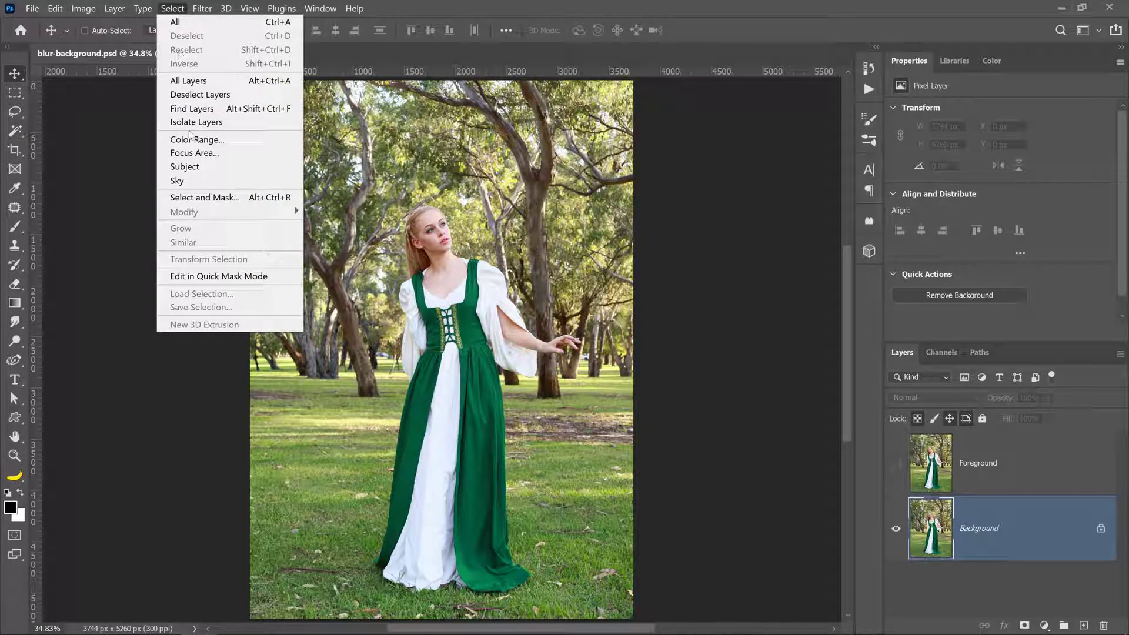
pyautogui.click(239, 172)
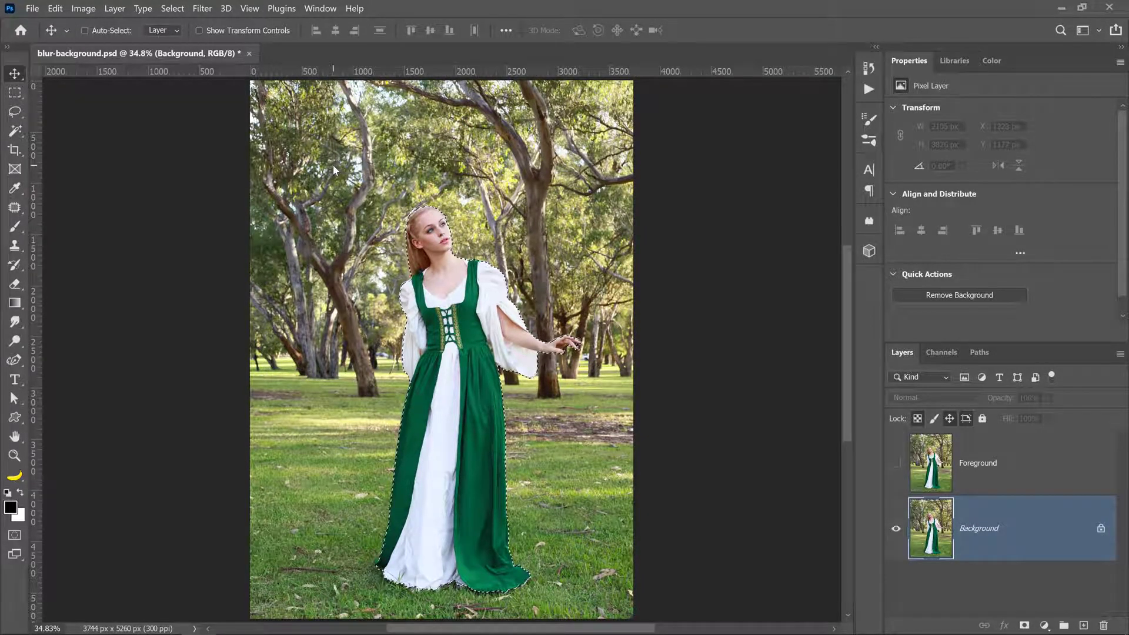
pyautogui.press('z')
pyautogui.click(401, 316)
pyautogui.click(400, 316)
pyautogui.click(401, 317)
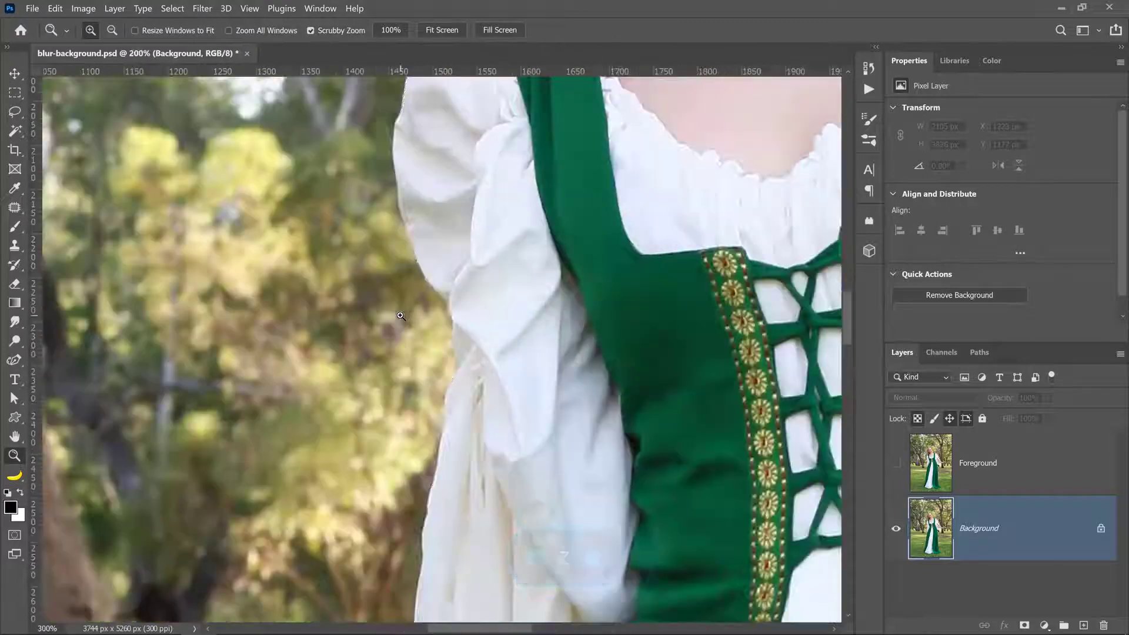
pyautogui.click(400, 317)
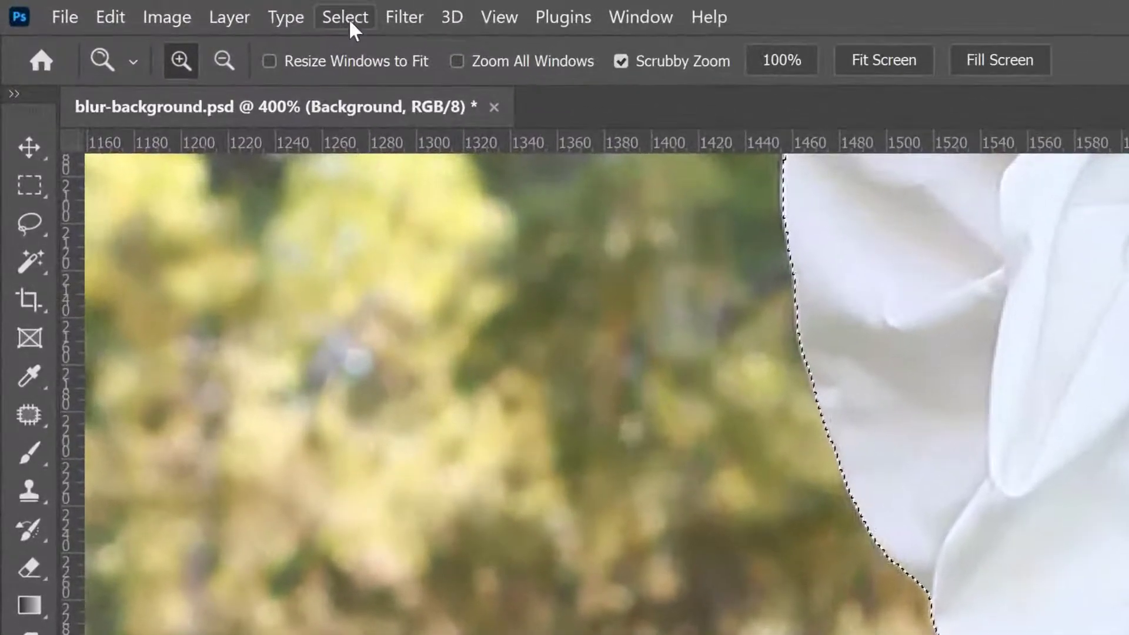
pyautogui.click(172, 8)
pyautogui.moveTo(398, 423)
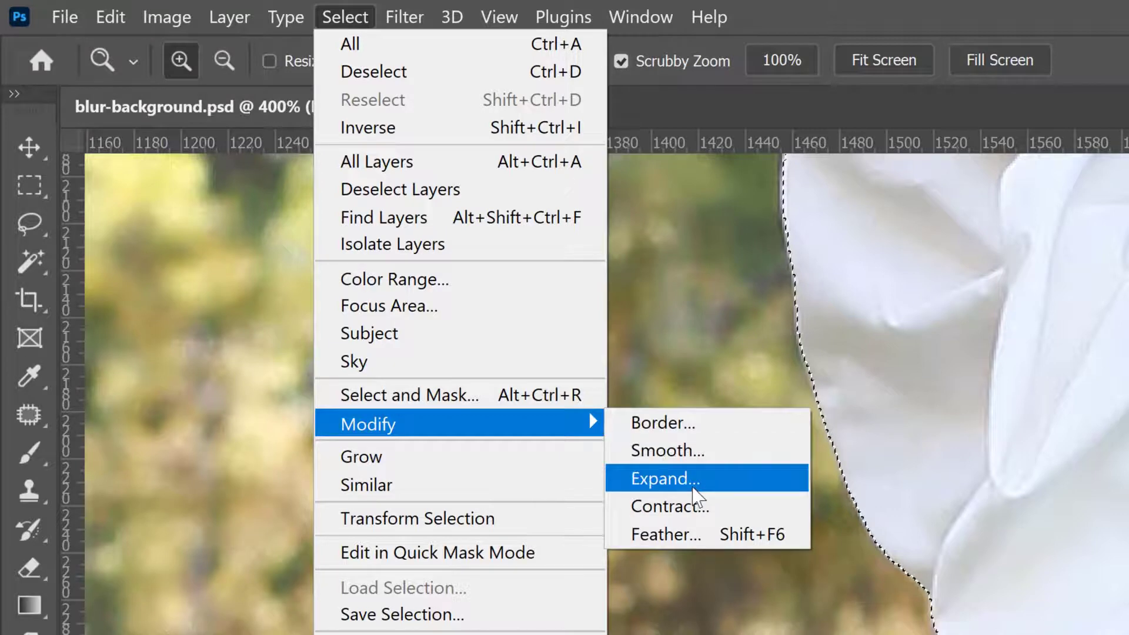
pyautogui.click(692, 489)
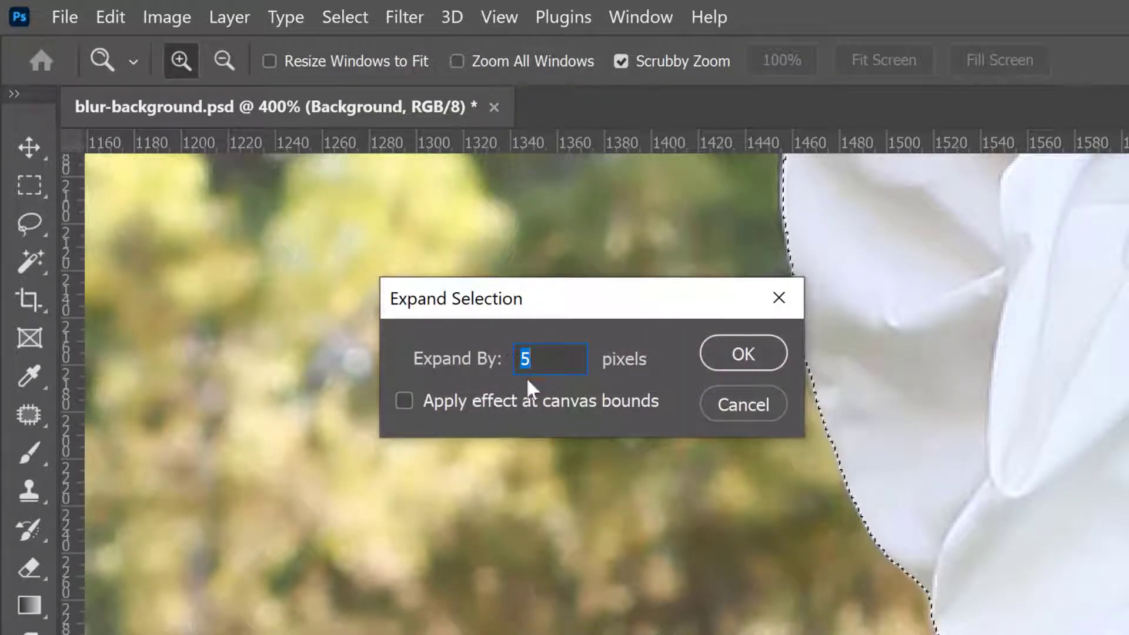
pyautogui.click(729, 355)
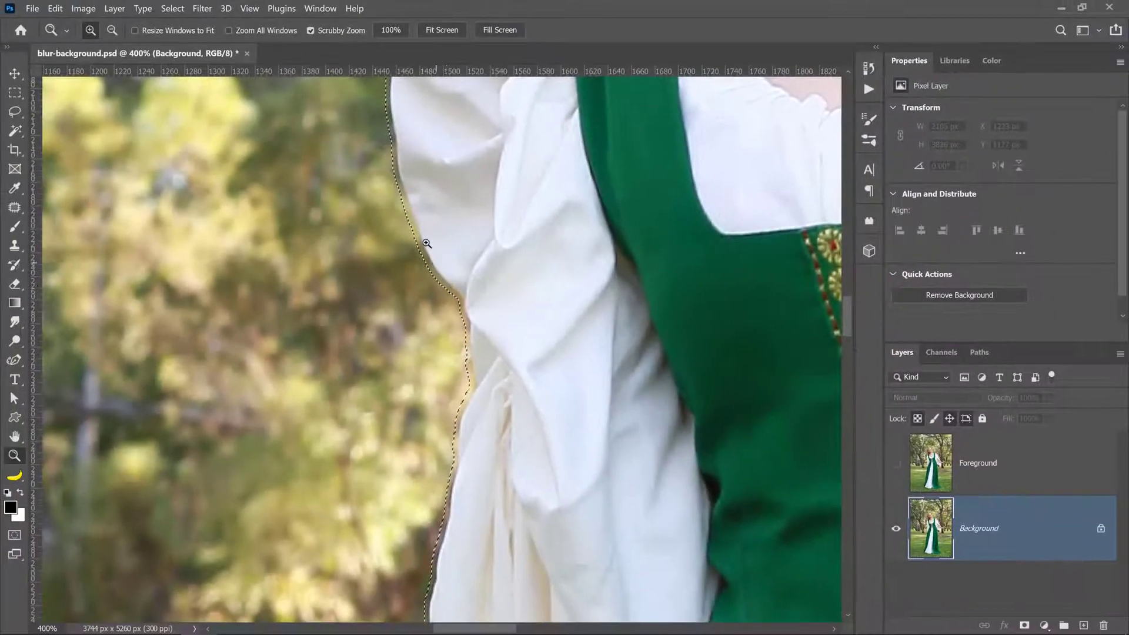
# - Remove the selected woman with Content-Aware Fill, outputting the result to a duplicate layer
pyautogui.doubleClick(16, 438)
pyautogui.click(56, 8)
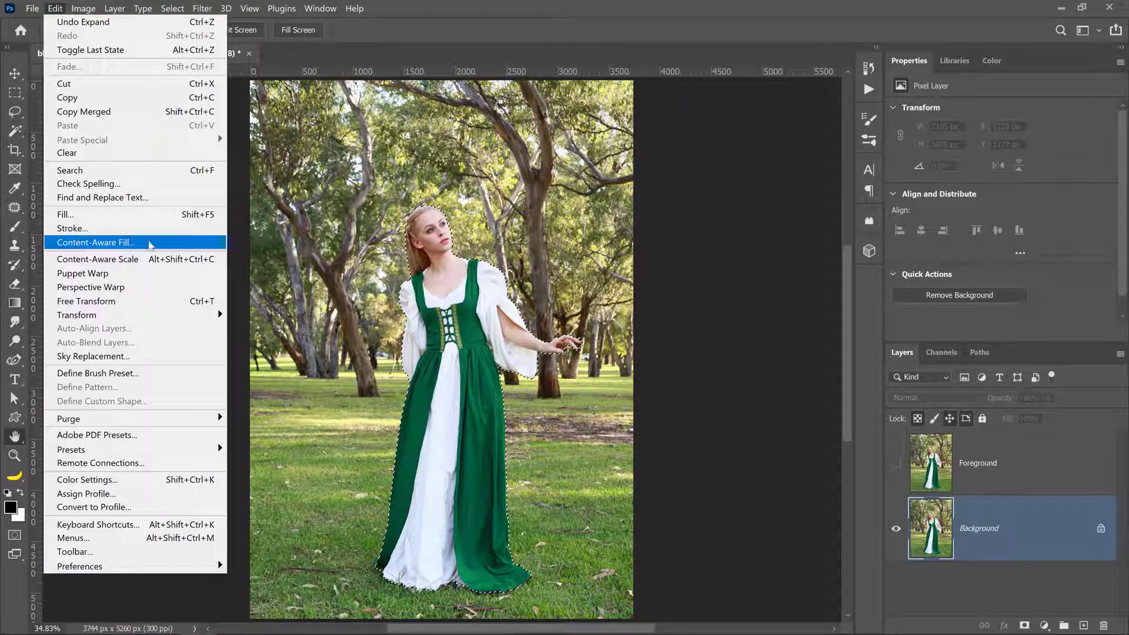
pyautogui.click(149, 244)
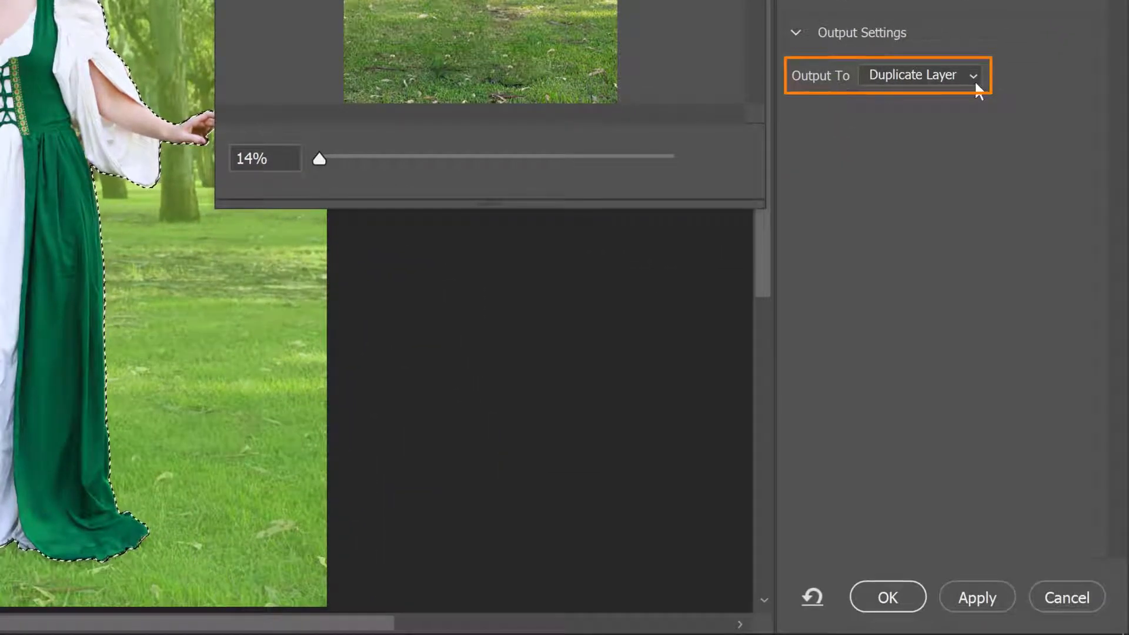
pyautogui.click(893, 596)
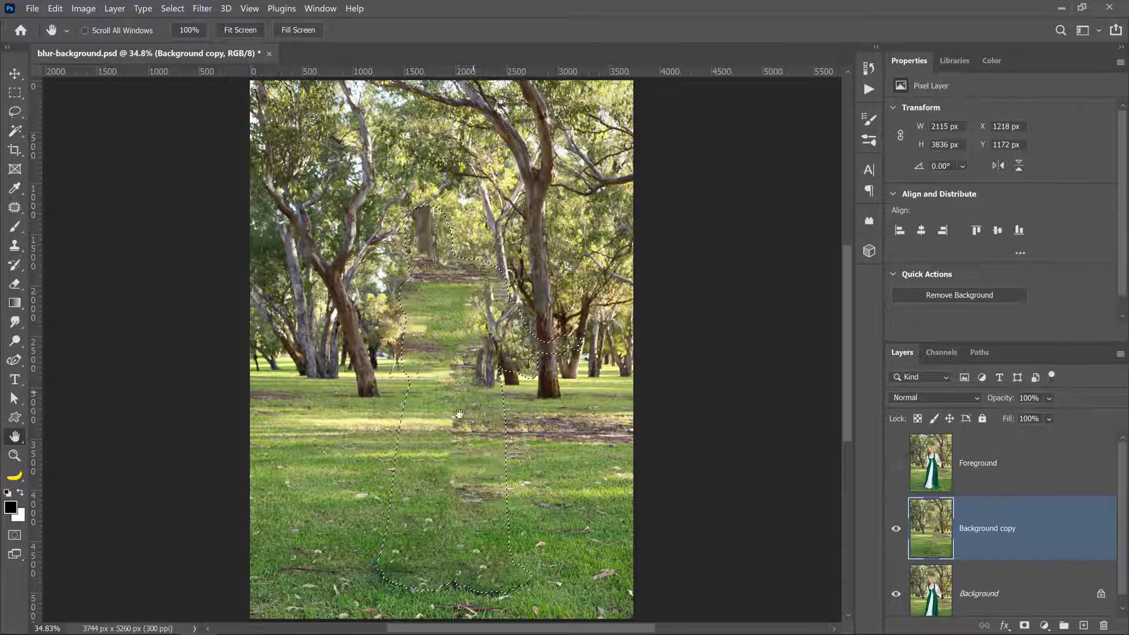
# - Show only the Foreground layer and add a layer mask to it from the active selection
pyautogui.click(977, 482)
pyautogui.click(895, 463)
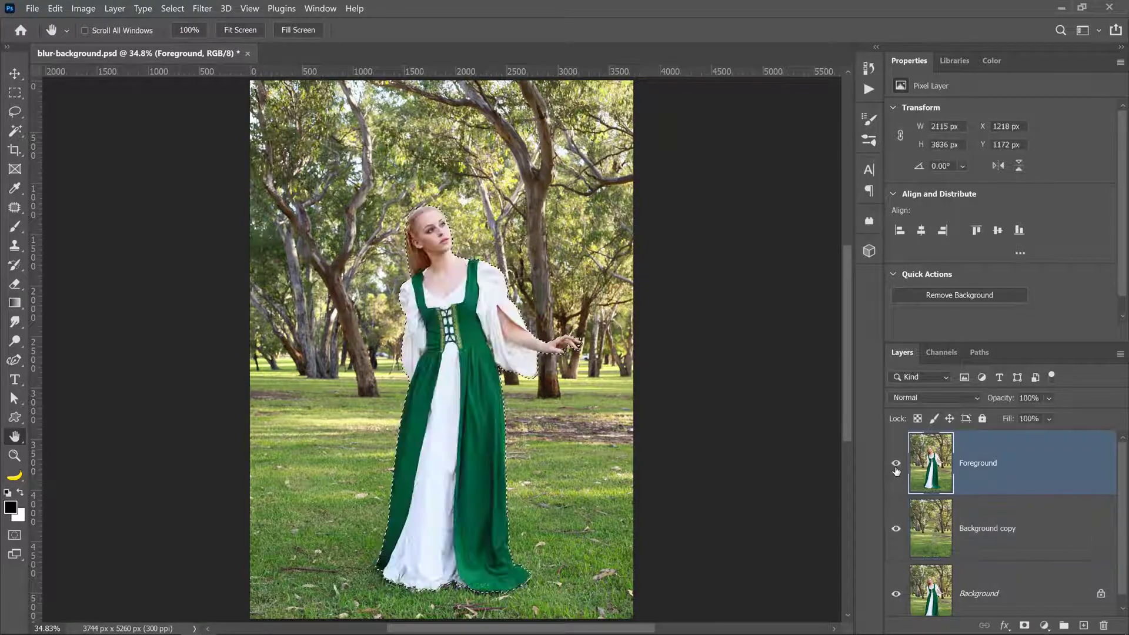
pyautogui.click(895, 527)
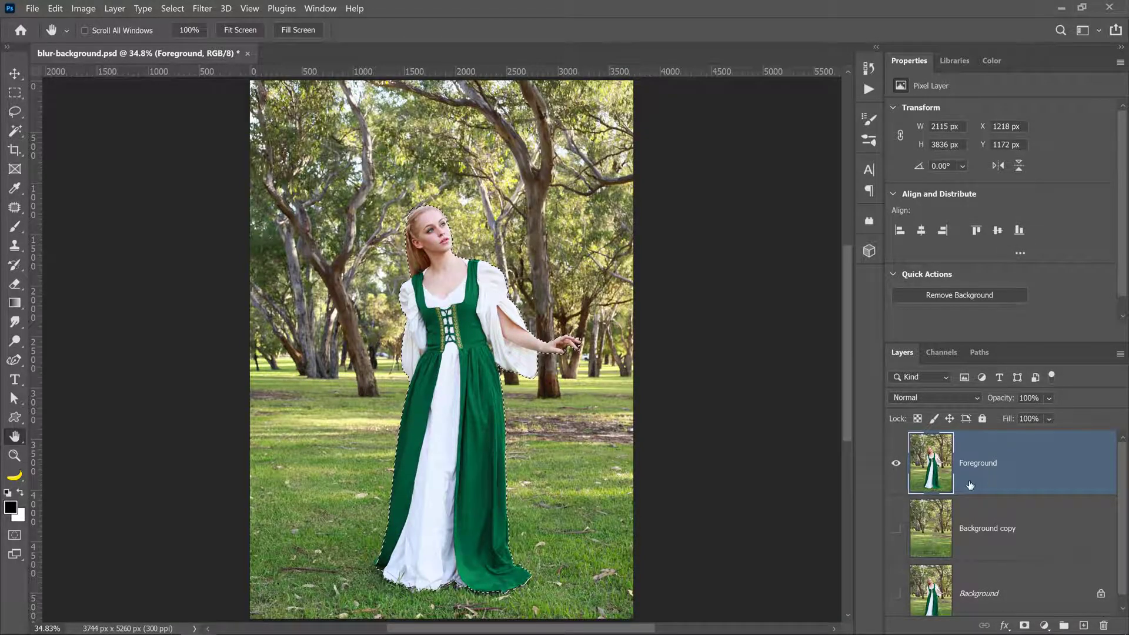
pyautogui.click(1024, 625)
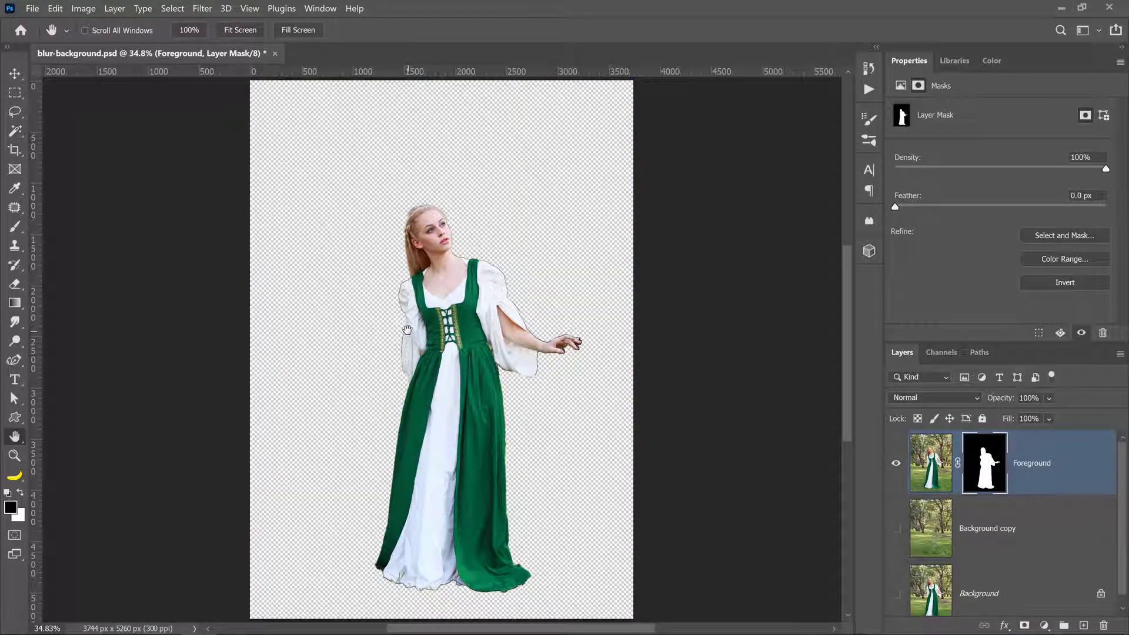
# - Shrink the Foreground layer mask with the Minimum filter, using a 6-pixel radius and preserving roundness
pyautogui.press('z')
pyautogui.moveTo(401, 322); pyautogui.dragTo(400, 324)
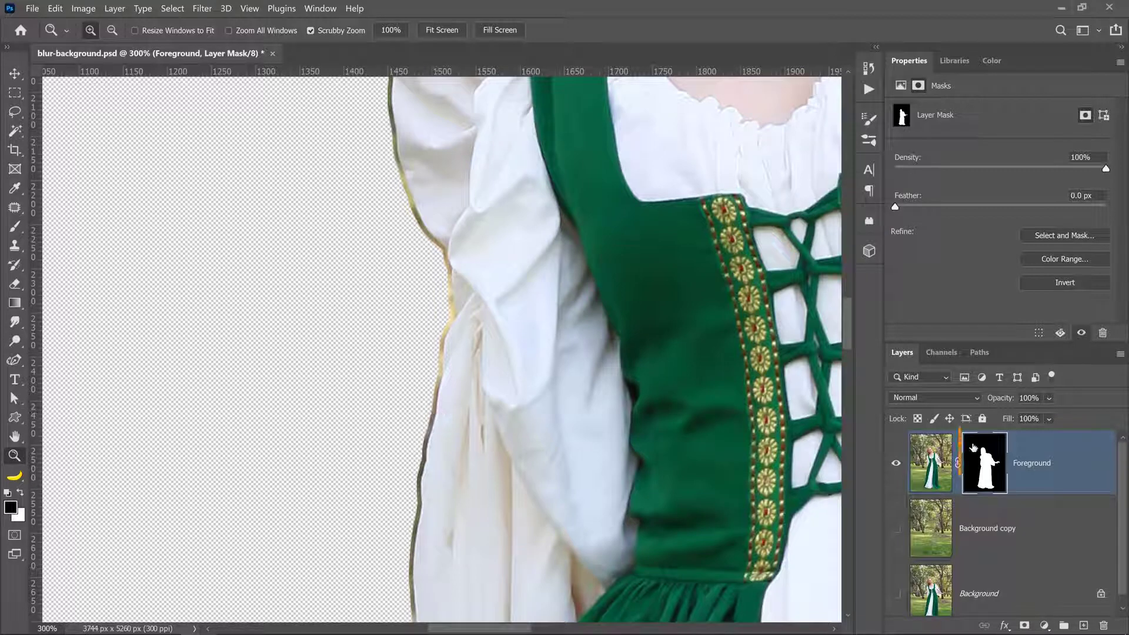
pyautogui.click(201, 8)
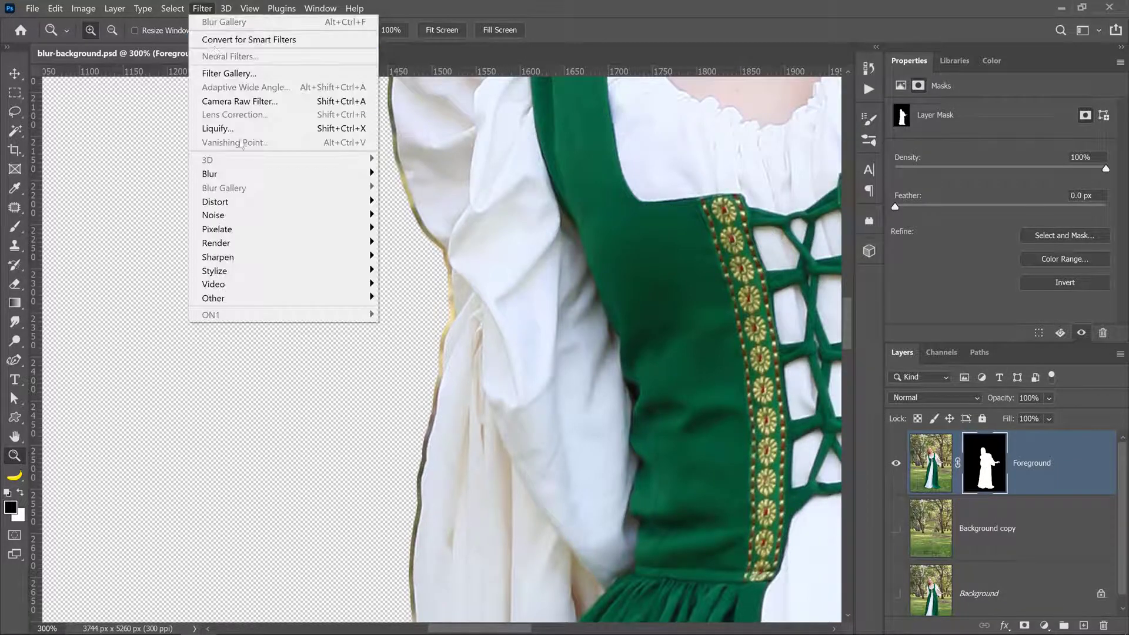
pyautogui.moveTo(364, 298)
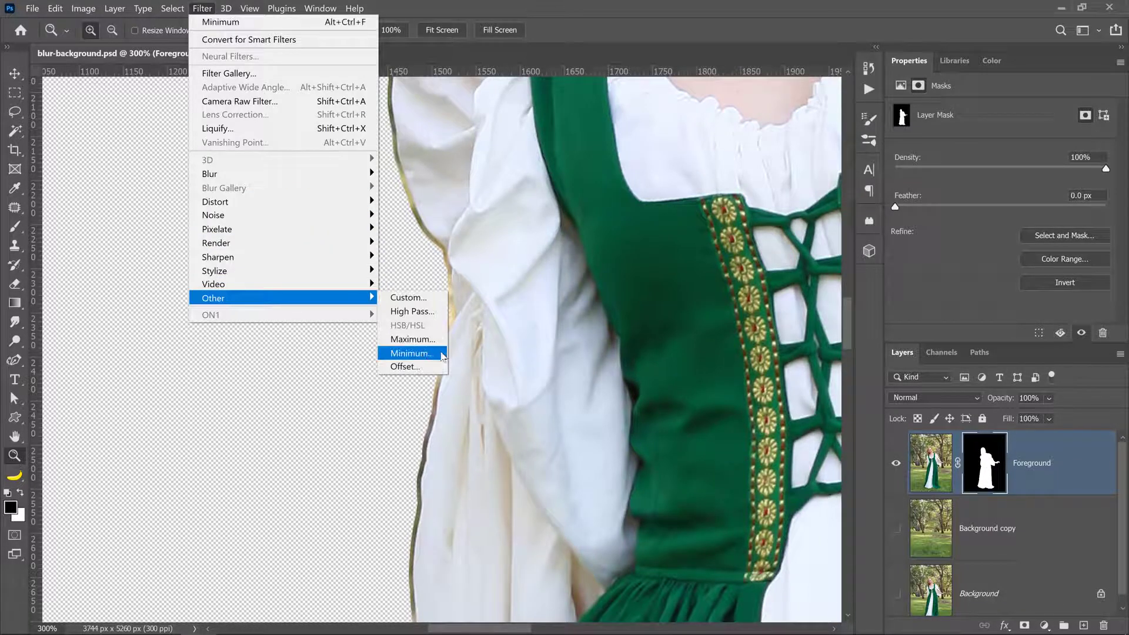
pyautogui.click(411, 353)
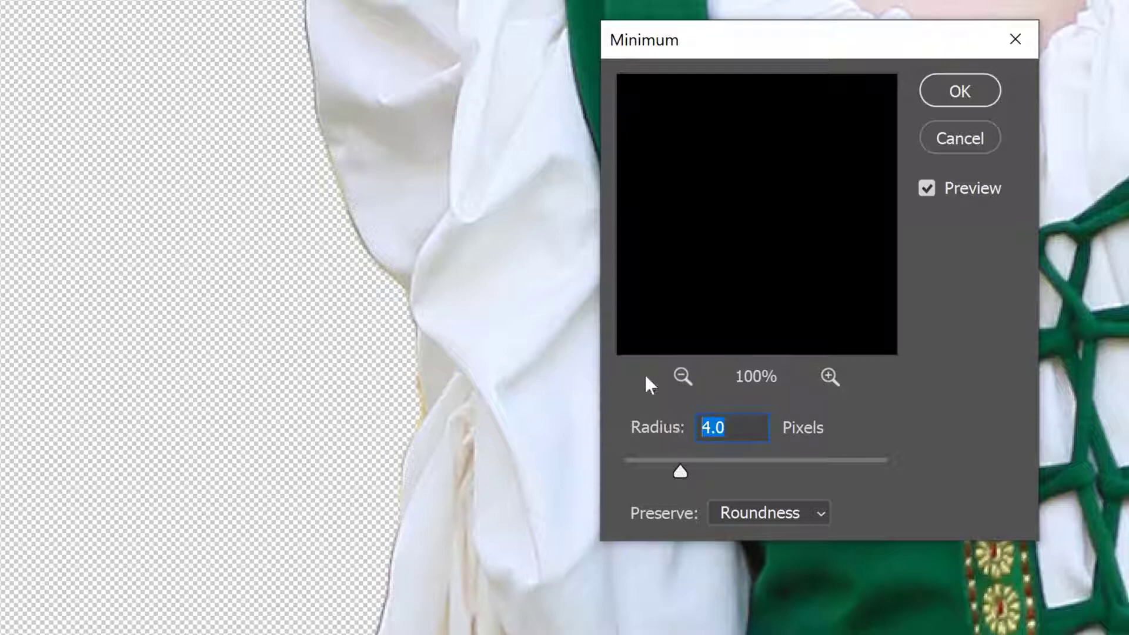
pyautogui.write('5')
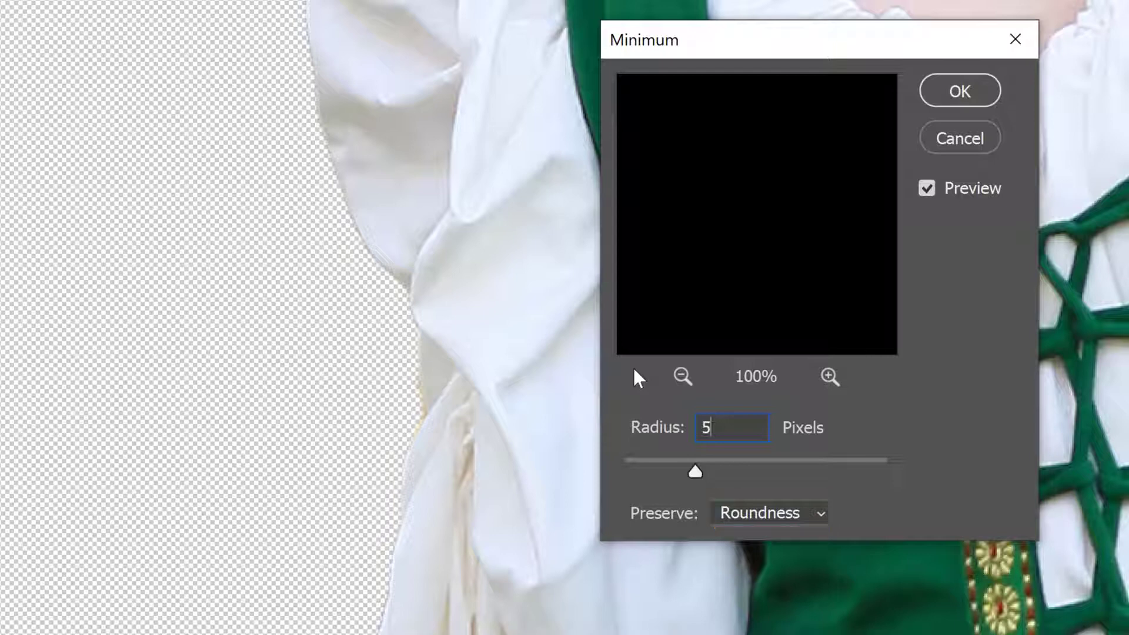
pyautogui.write('.5')
pyautogui.doubleClick(740, 427)
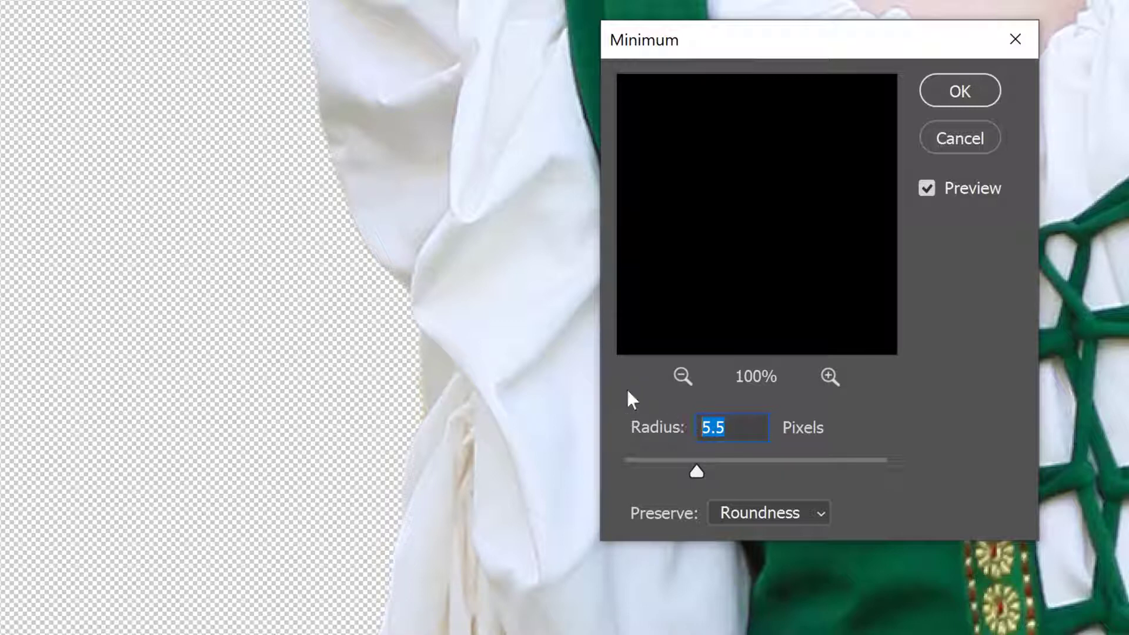
pyautogui.write('6')
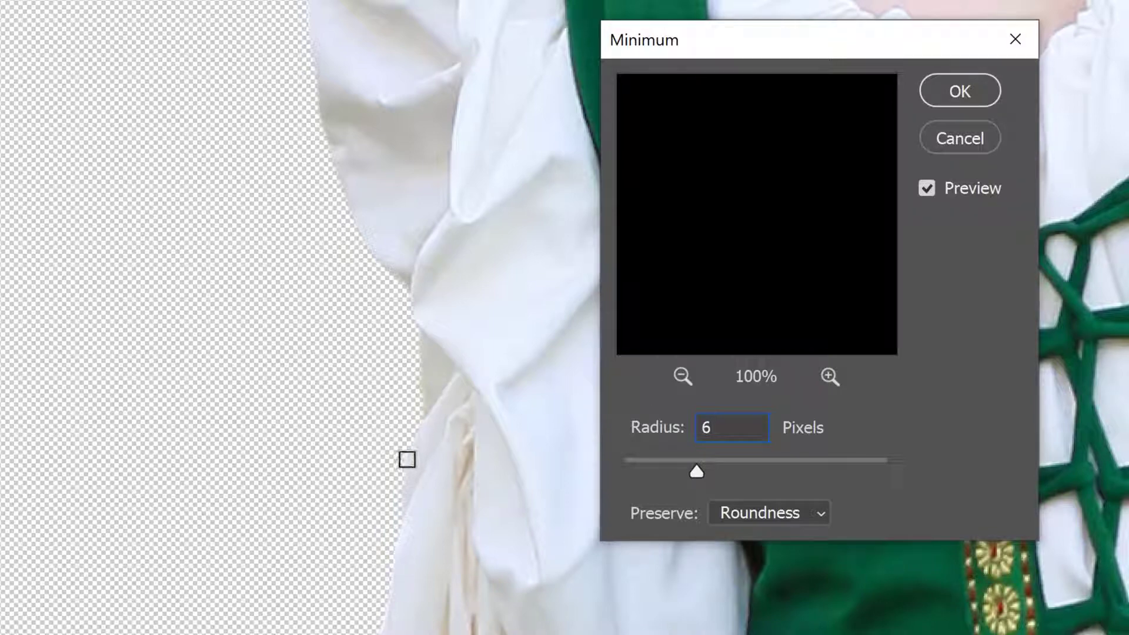
pyautogui.click(961, 92)
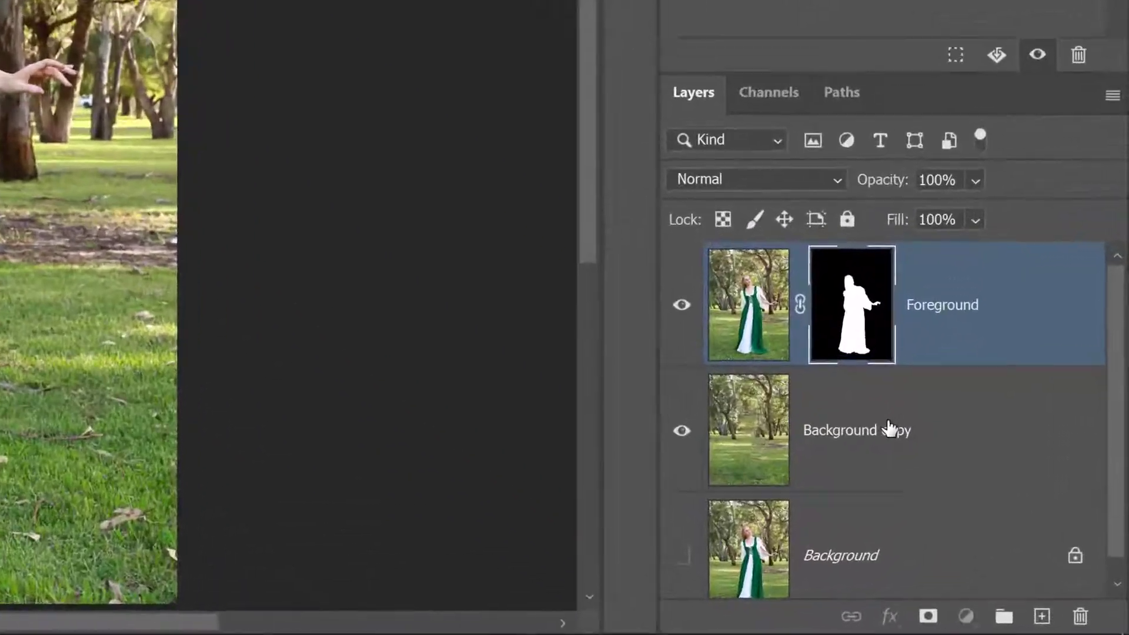
# - Convert the Background copy layer to a smart object
pyautogui.click(991, 530)
pyautogui.rightClick(958, 425)
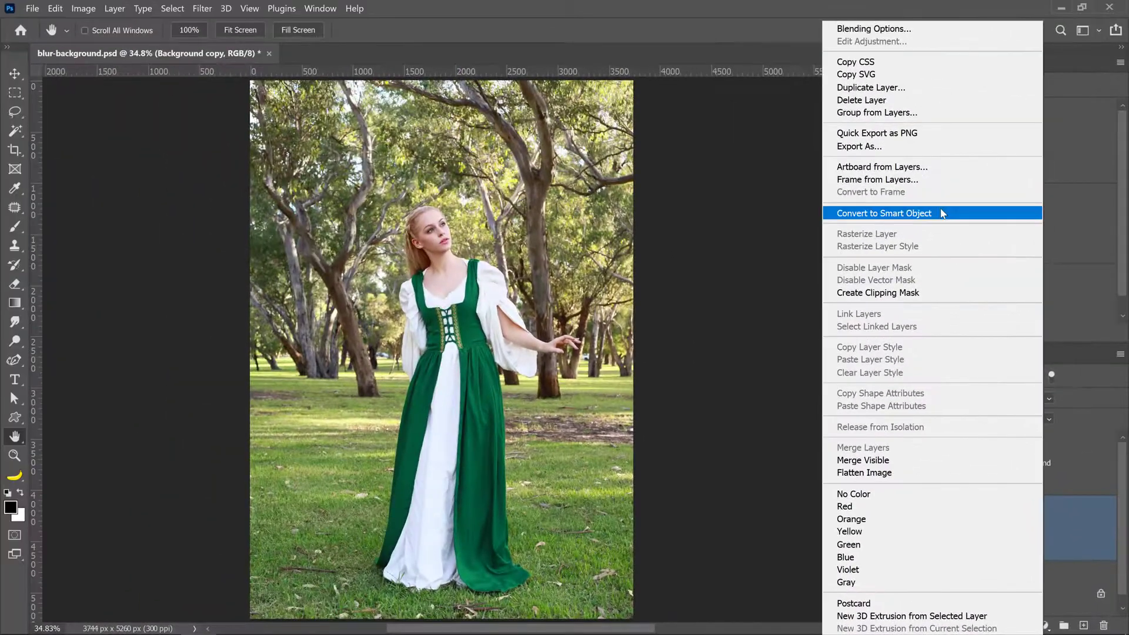
pyautogui.click(941, 211)
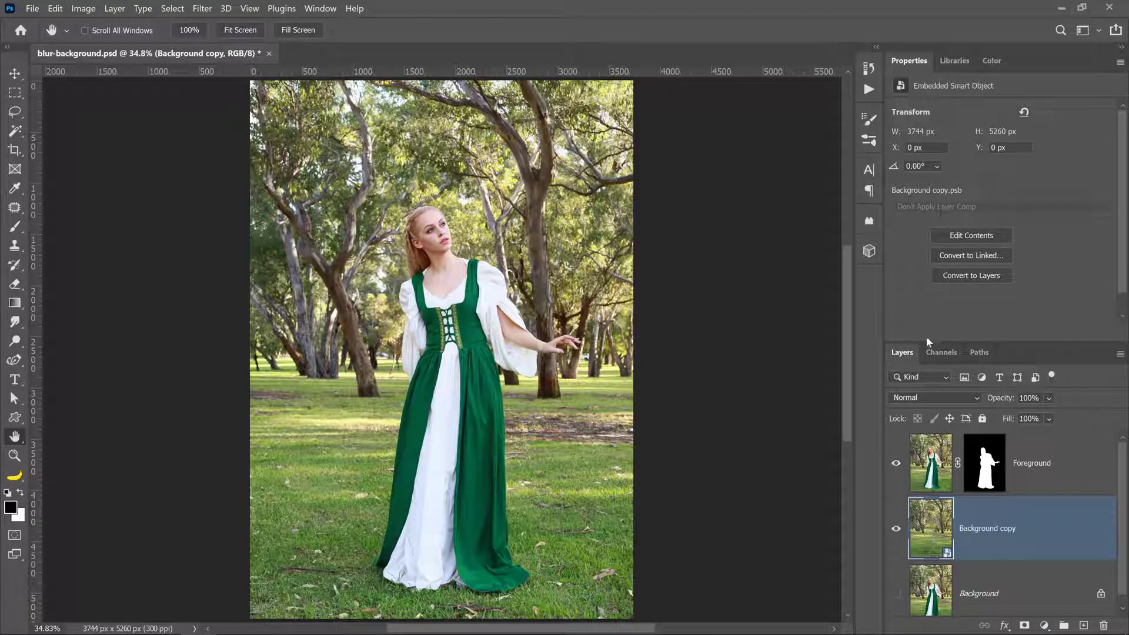
# - Start a Tilt-Shift blur on the Background copy layer with a blur of 482 px
pyautogui.click(202, 9)
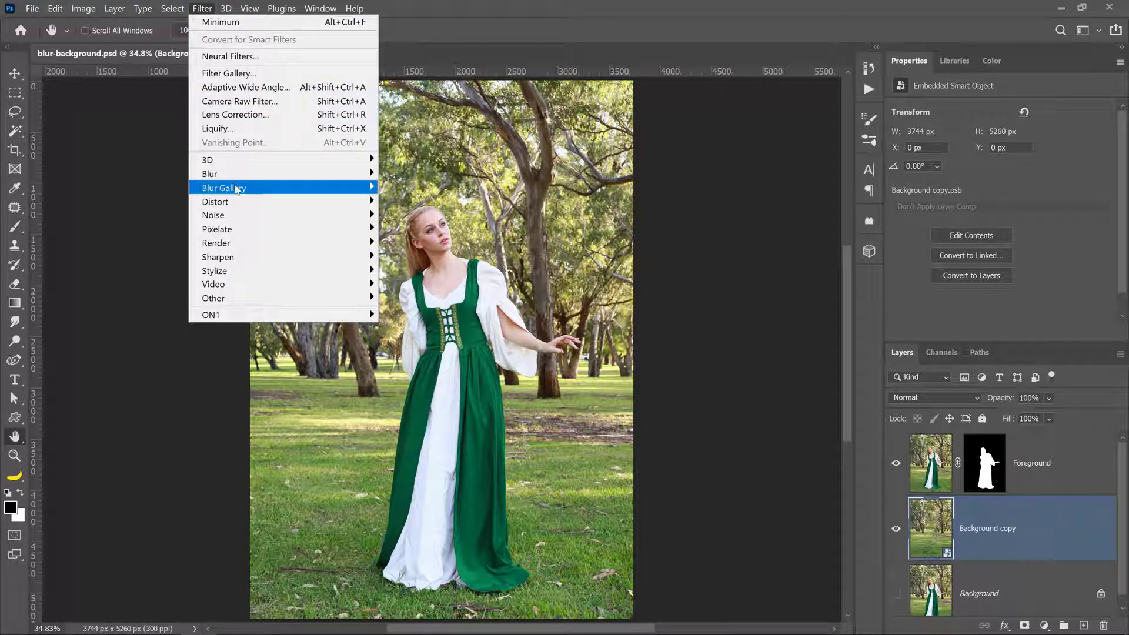
pyautogui.moveTo(276, 191)
pyautogui.click(409, 215)
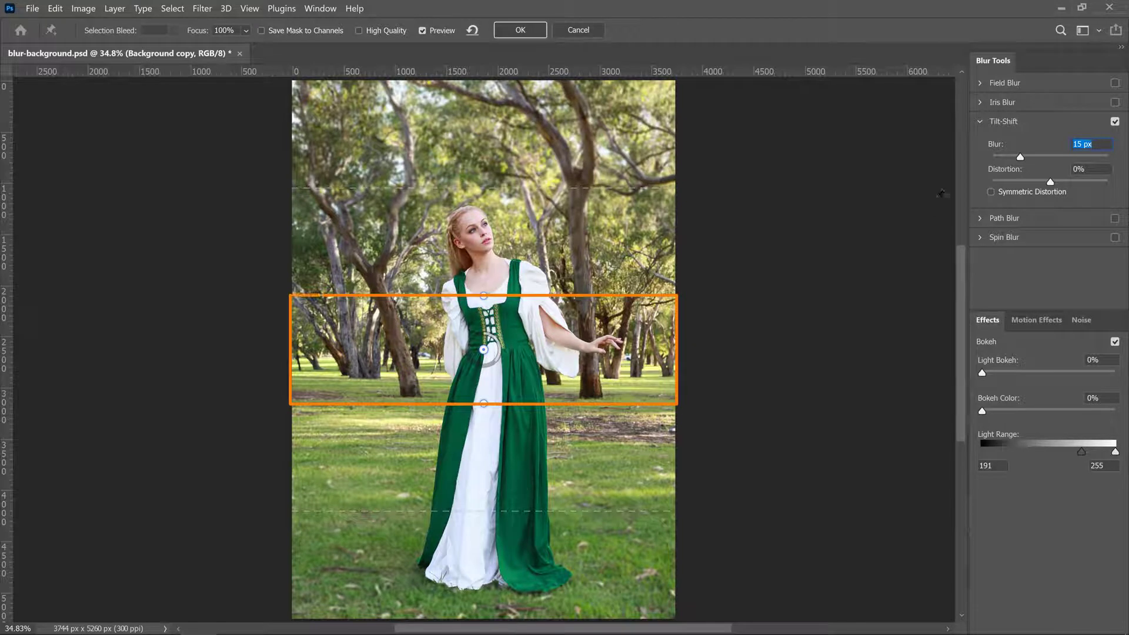
pyautogui.moveTo(1020, 157); pyautogui.dragTo(1106, 158)
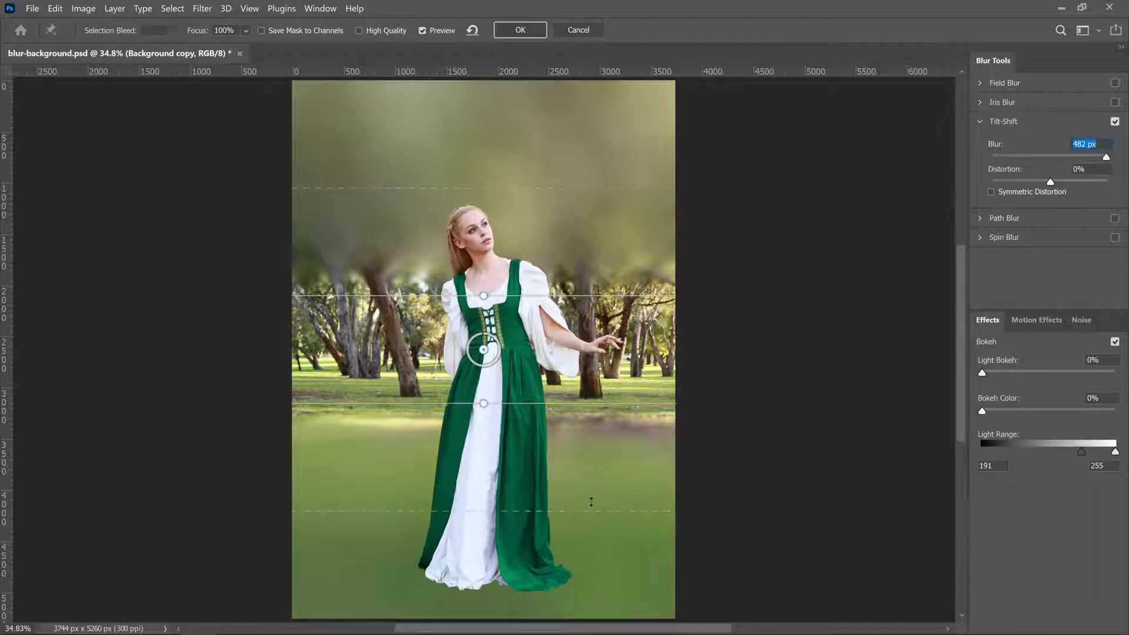
# - Shorten the lower Tilt-Shift transition, and lower the upper focus line to the centre pin while raising the upper transition line above the woman's head
pyautogui.moveTo(565, 509); pyautogui.dragTo(565, 468)
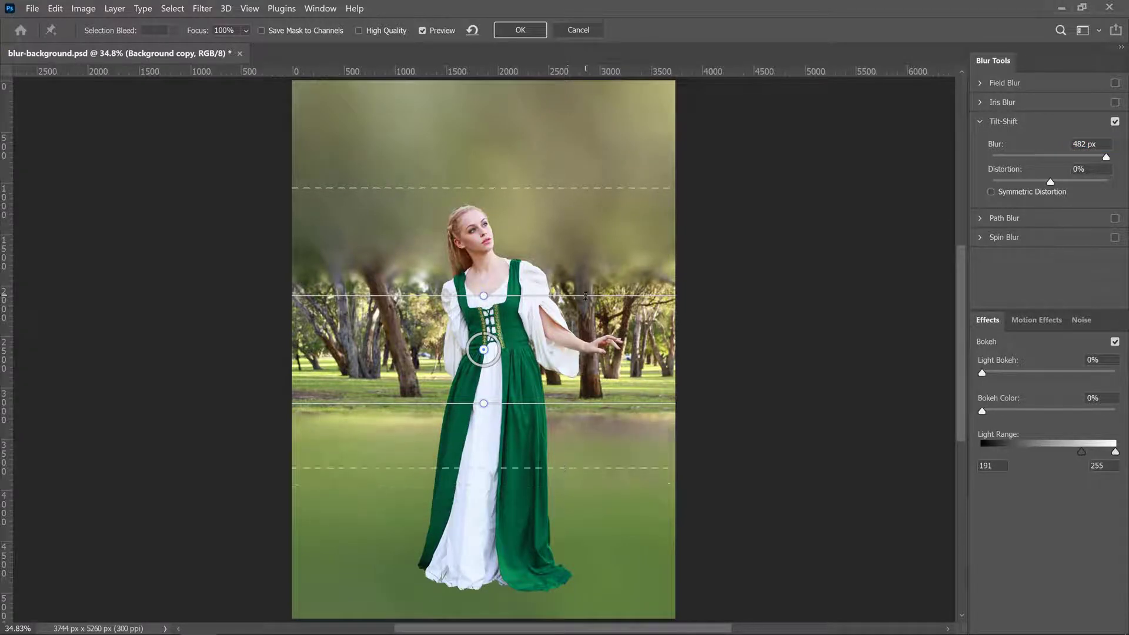
pyautogui.moveTo(584, 296); pyautogui.dragTo(582, 349)
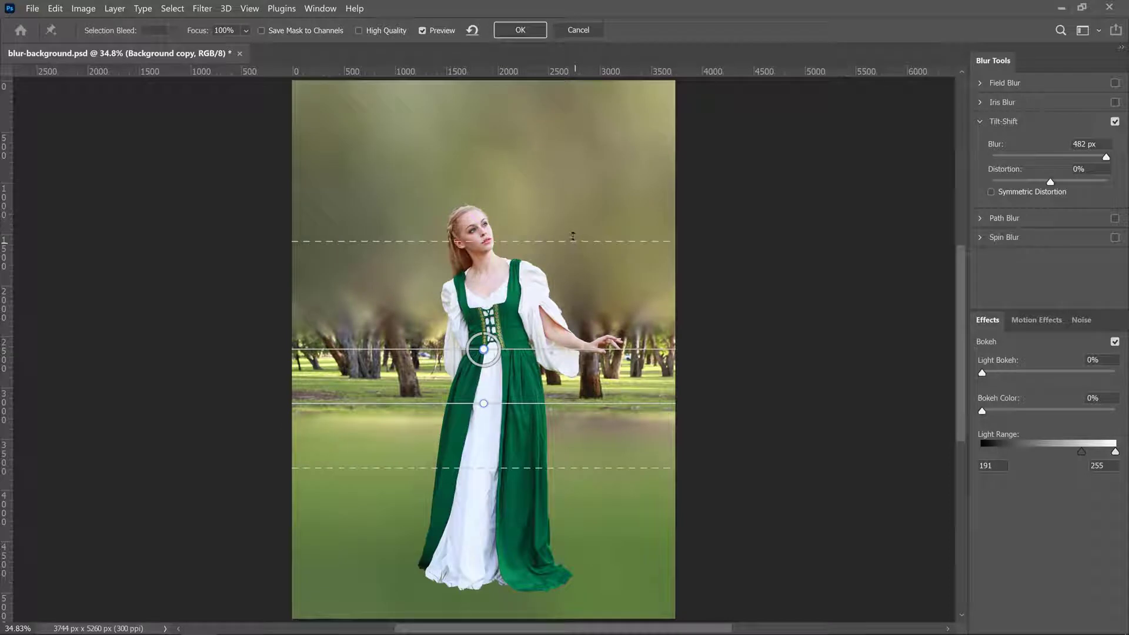
pyautogui.moveTo(573, 235); pyautogui.dragTo(572, 171)
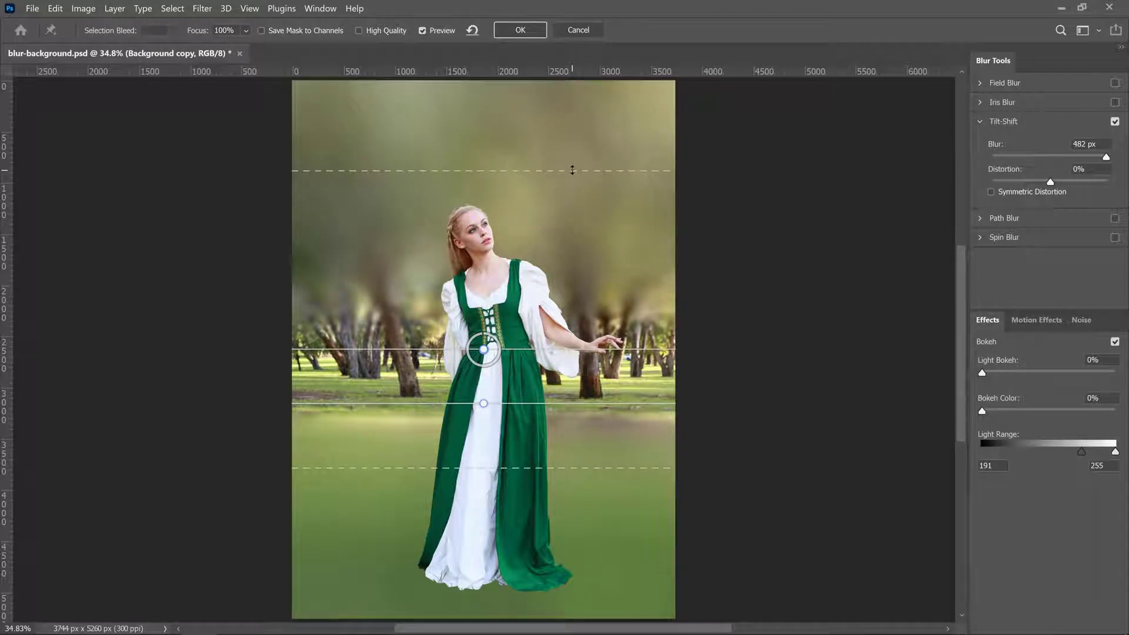
# - Move the Tilt-Shift focus area down to the woman's feet and raise the upper transition line to her shoulders
pyautogui.moveTo(483, 349); pyautogui.dragTo(482, 404)
pyautogui.moveTo(527, 445); pyautogui.dragTo(517, 574)
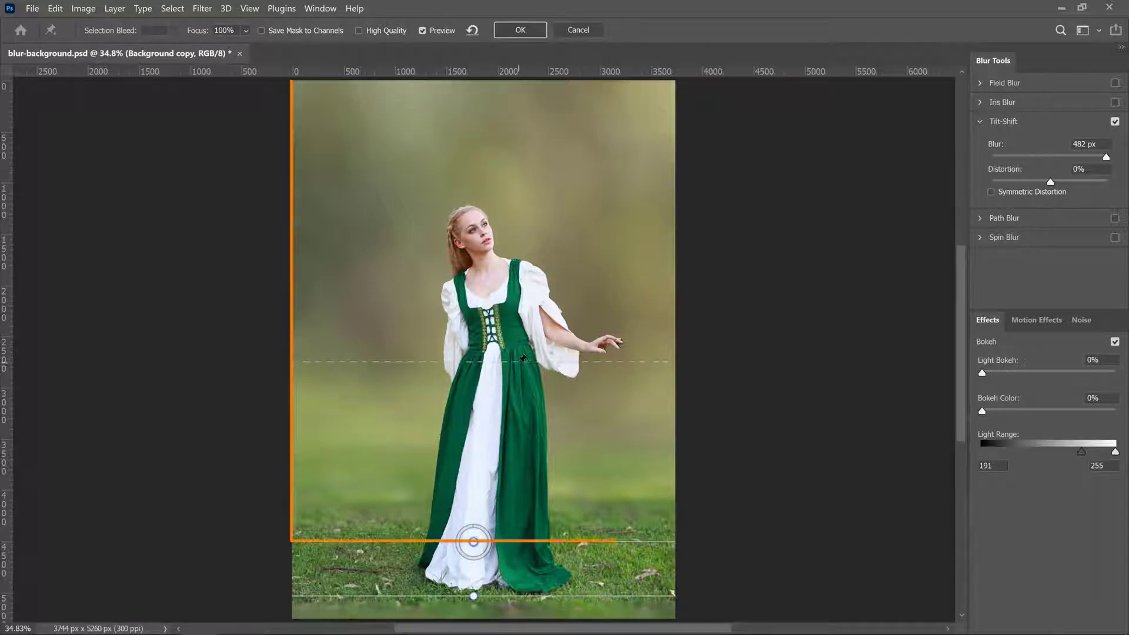
pyautogui.moveTo(516, 361); pyautogui.dragTo(515, 281)
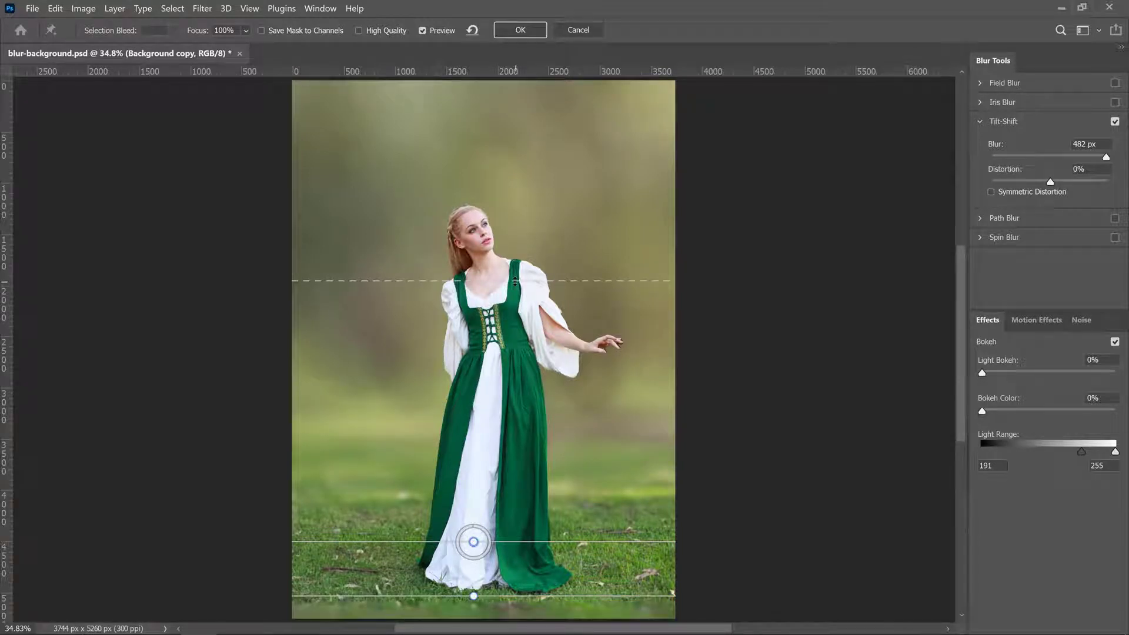
# - Push the lower transition line further below the image and pull the lower focus line up to the dress hem
pyautogui.scroll(-4, 470, 567)
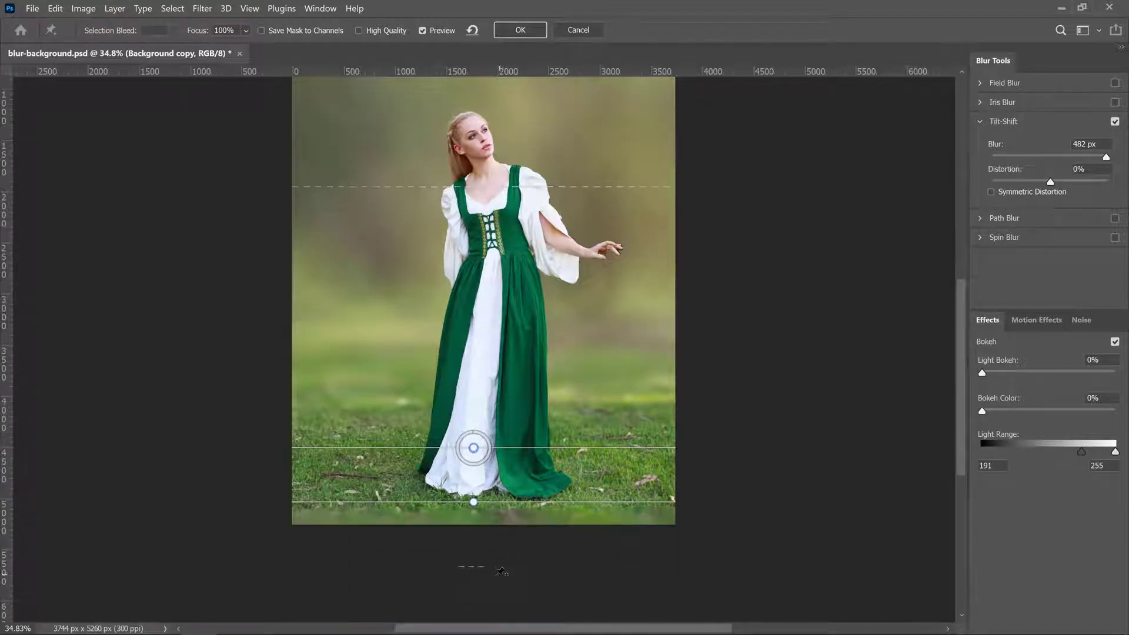
pyautogui.moveTo(471, 568); pyautogui.dragTo(487, 623)
pyautogui.moveTo(504, 496); pyautogui.dragTo(505, 488)
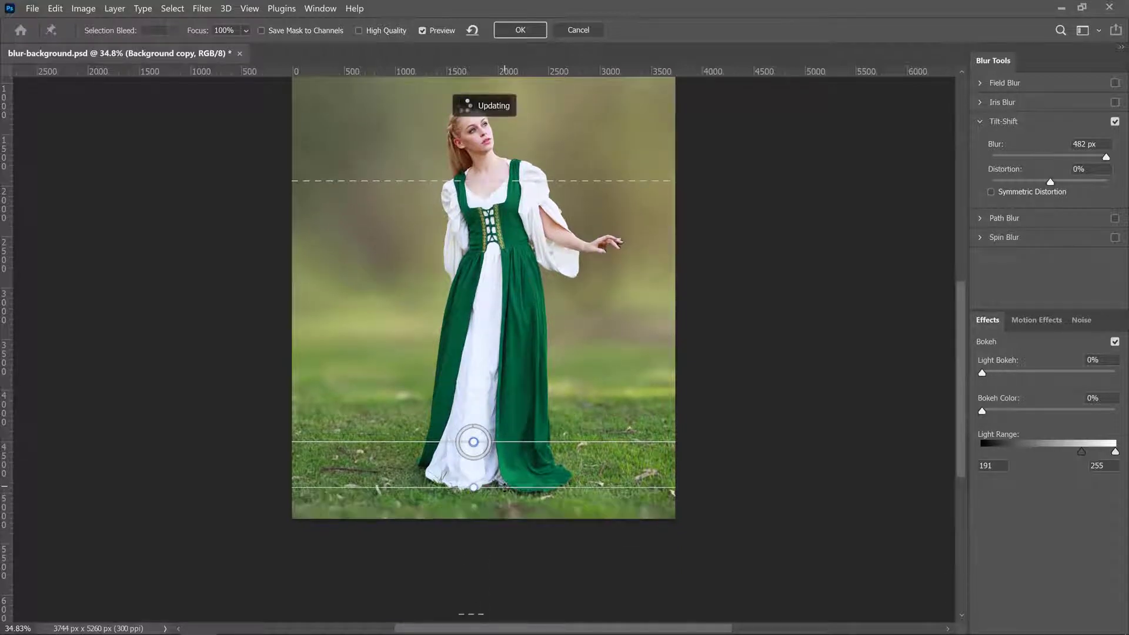
pyautogui.moveTo(474, 613); pyautogui.dragTo(467, 624)
pyautogui.moveTo(529, 461); pyautogui.dragTo(531, 444)
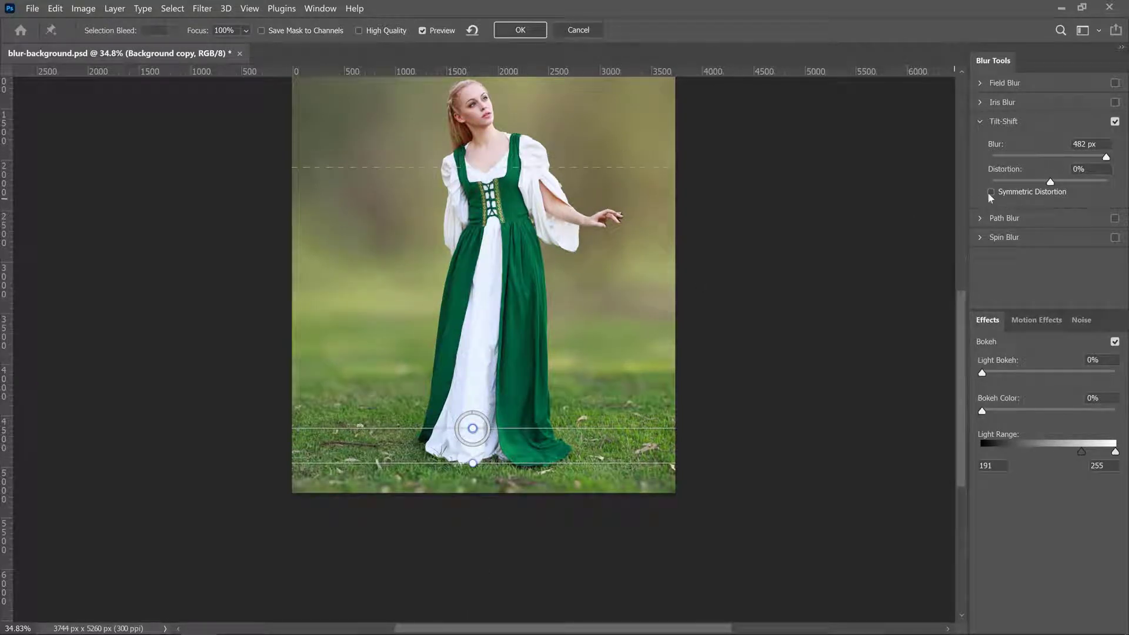
# - Set the Tilt-Shift blur to 100 px
pyautogui.moveTo(1105, 156); pyautogui.dragTo(1065, 150)
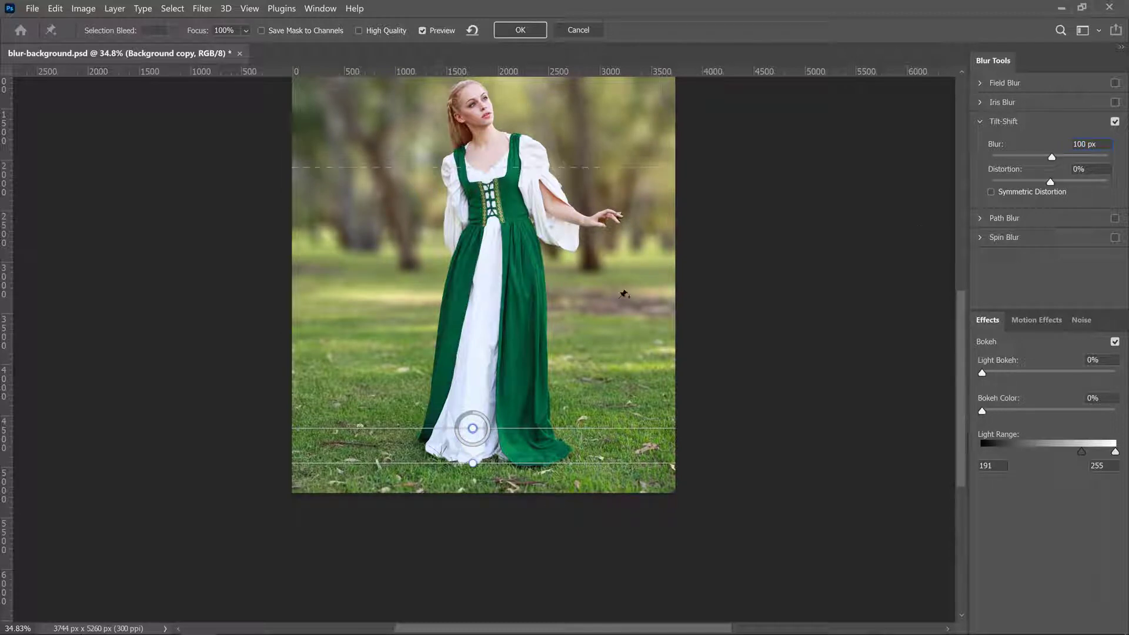
# - Lower the upper Tilt-Shift transition line to the woman's bodice and bring the lower transition line closer to the image
pyautogui.moveTo(480, 167); pyautogui.dragTo(477, 177)
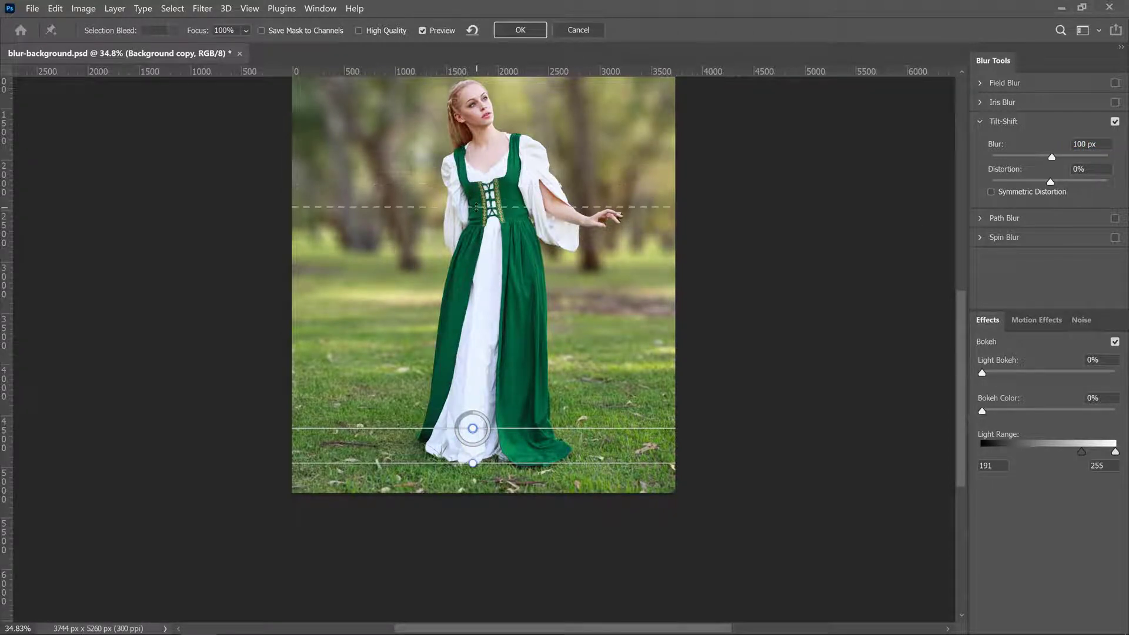
pyautogui.scroll(-2, 478, 529)
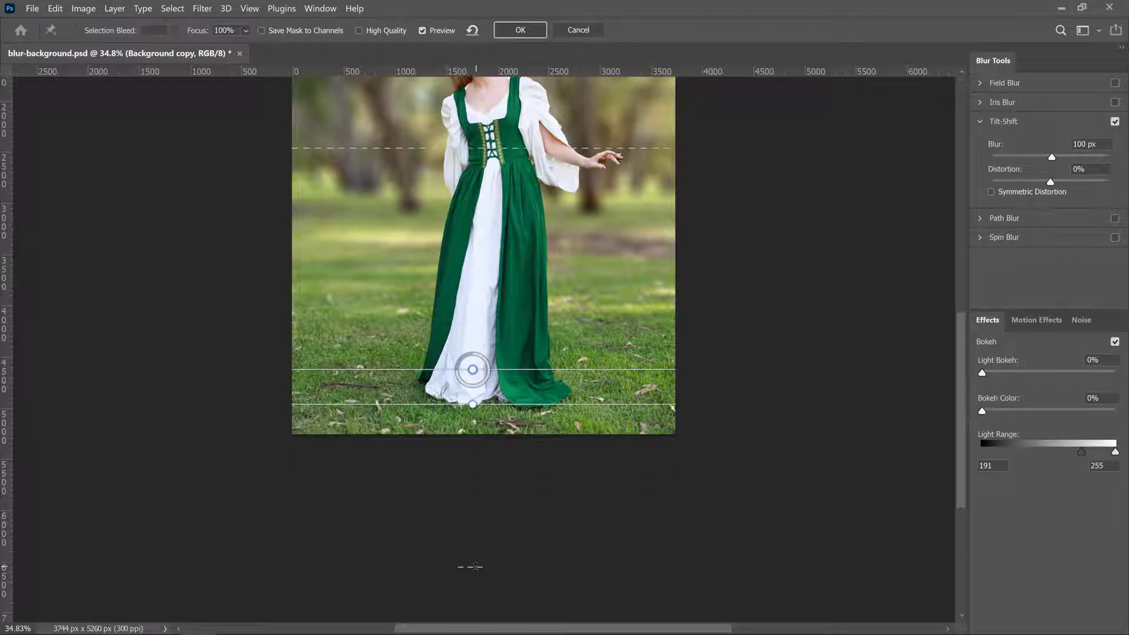
pyautogui.moveTo(479, 537); pyautogui.dragTo(481, 515)
# - Nudge the Tilt-Shift focus area slightly upward at the dress hem and apply the blur
pyautogui.moveTo(472, 370); pyautogui.dragTo(491, 387)
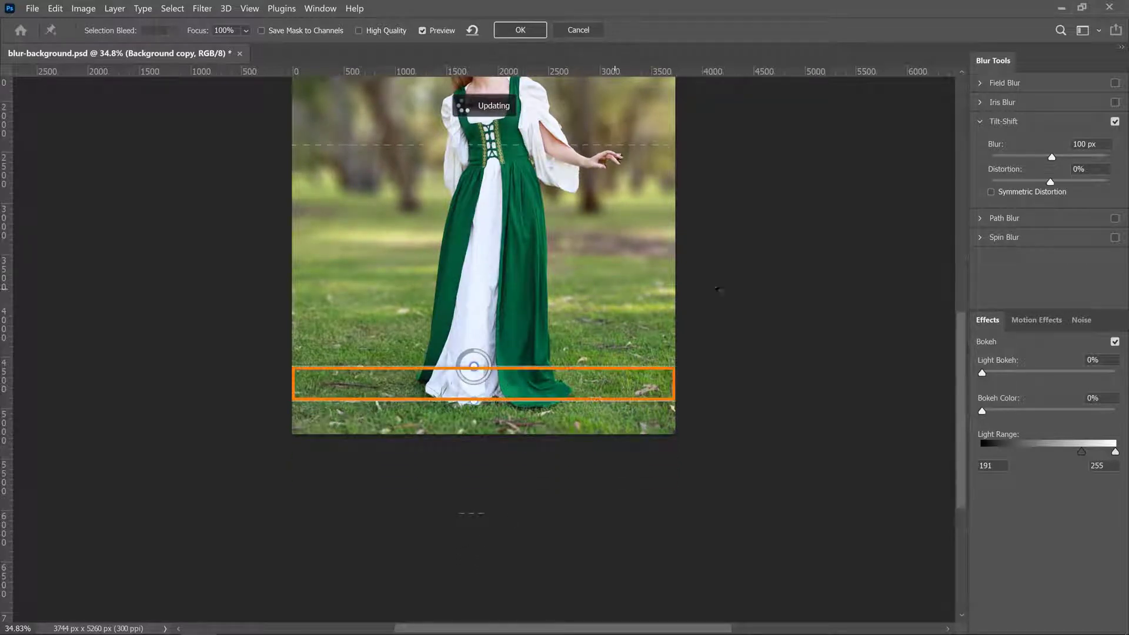
pyautogui.moveTo(960, 355); pyautogui.dragTo(956, 284)
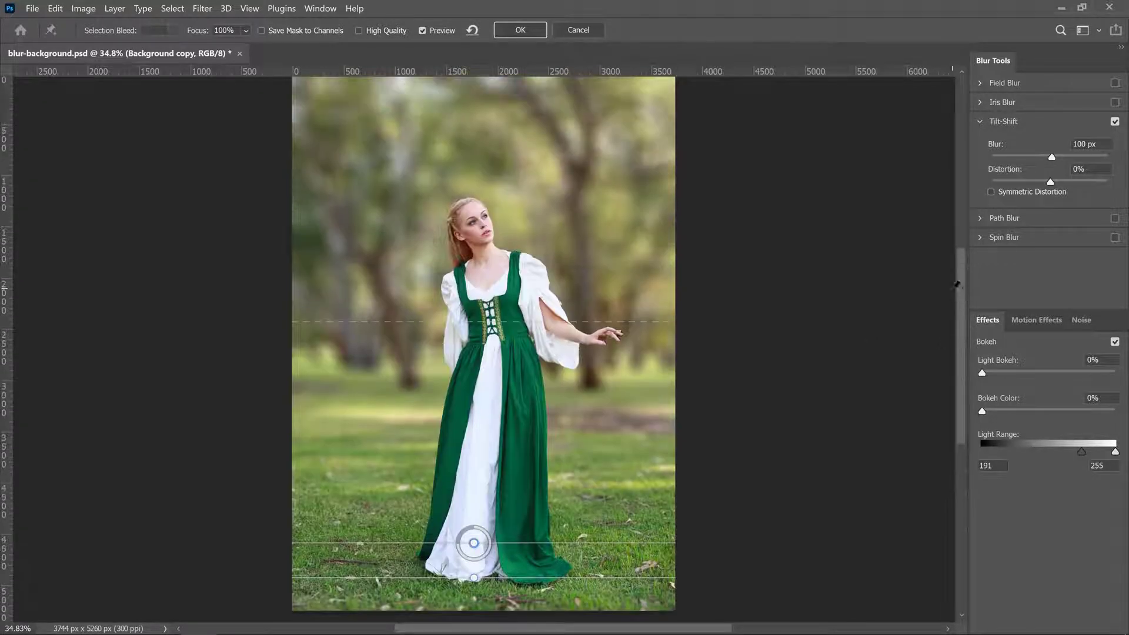
pyautogui.click(521, 30)
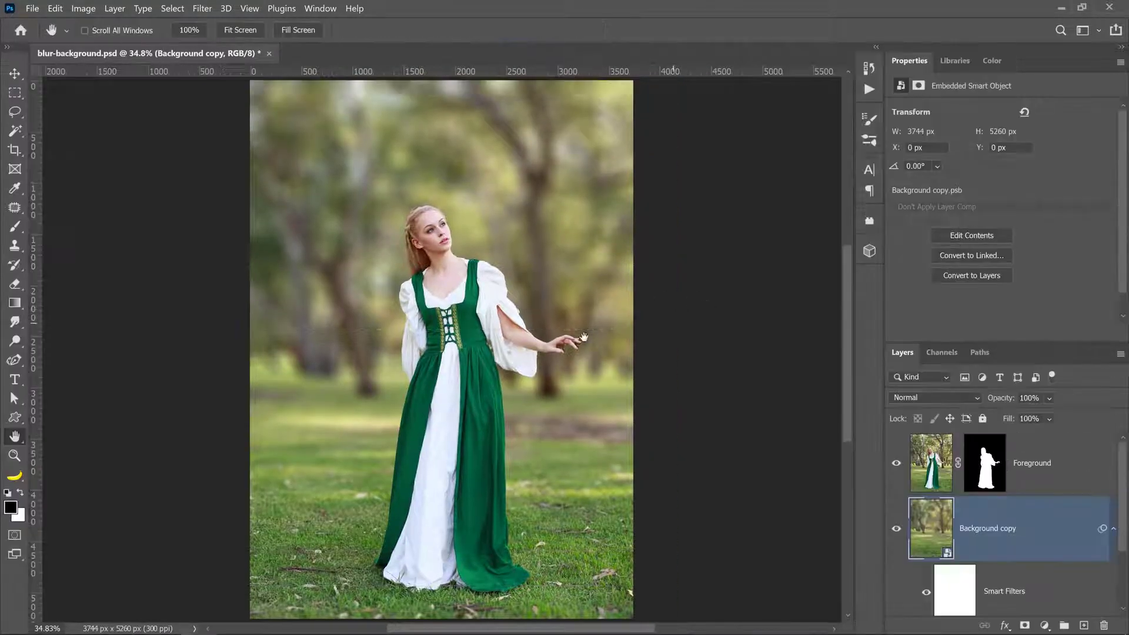
# - Examine the blurred background behind the dress at 100% by temporarily hiding the Foreground layer
pyautogui.press('z')
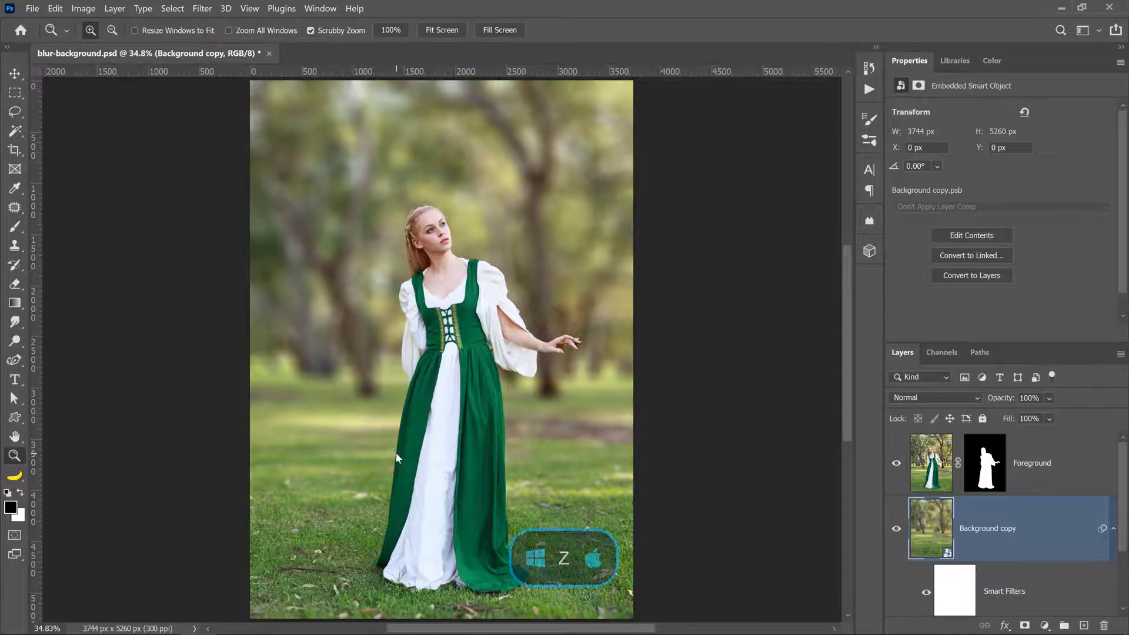
pyautogui.moveTo(397, 450); pyautogui.dragTo(417, 385)
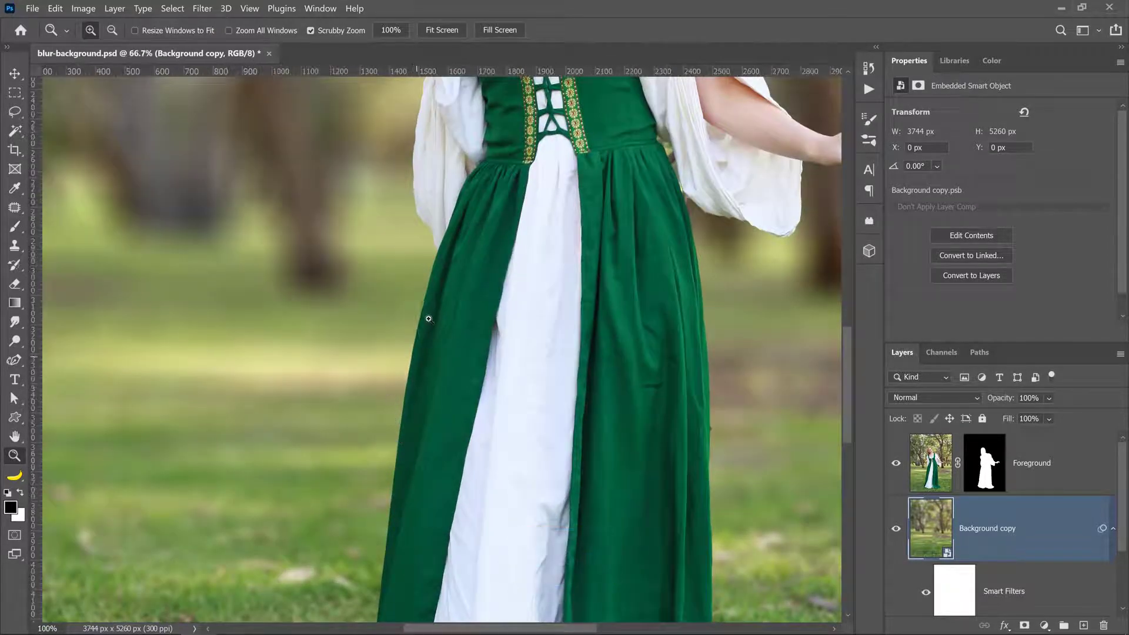
pyautogui.click(896, 469)
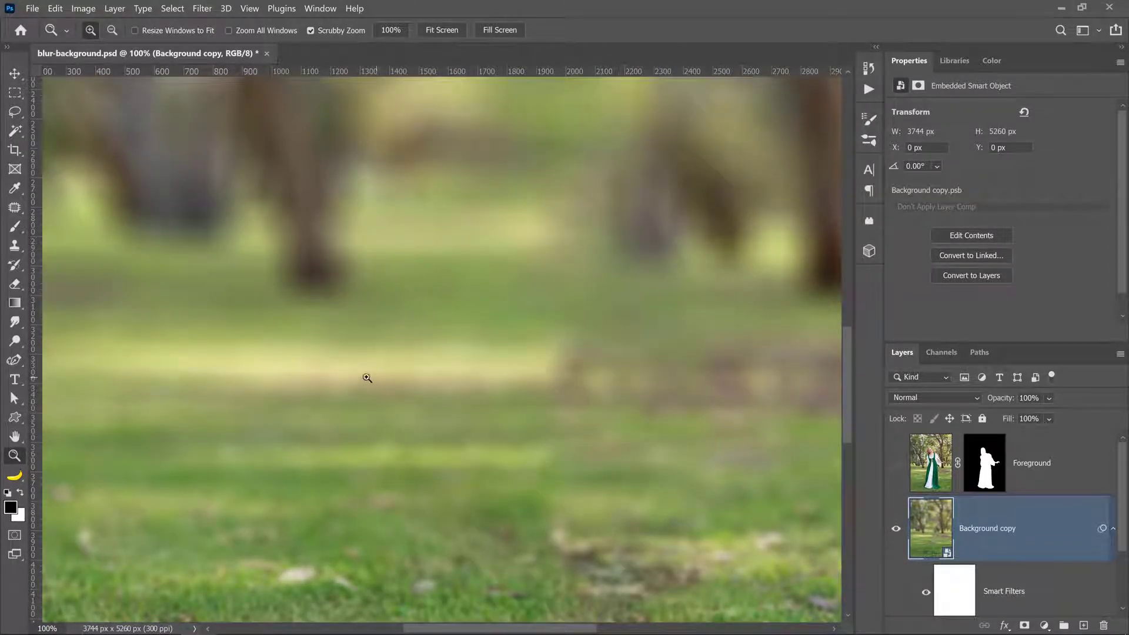
pyautogui.click(891, 464)
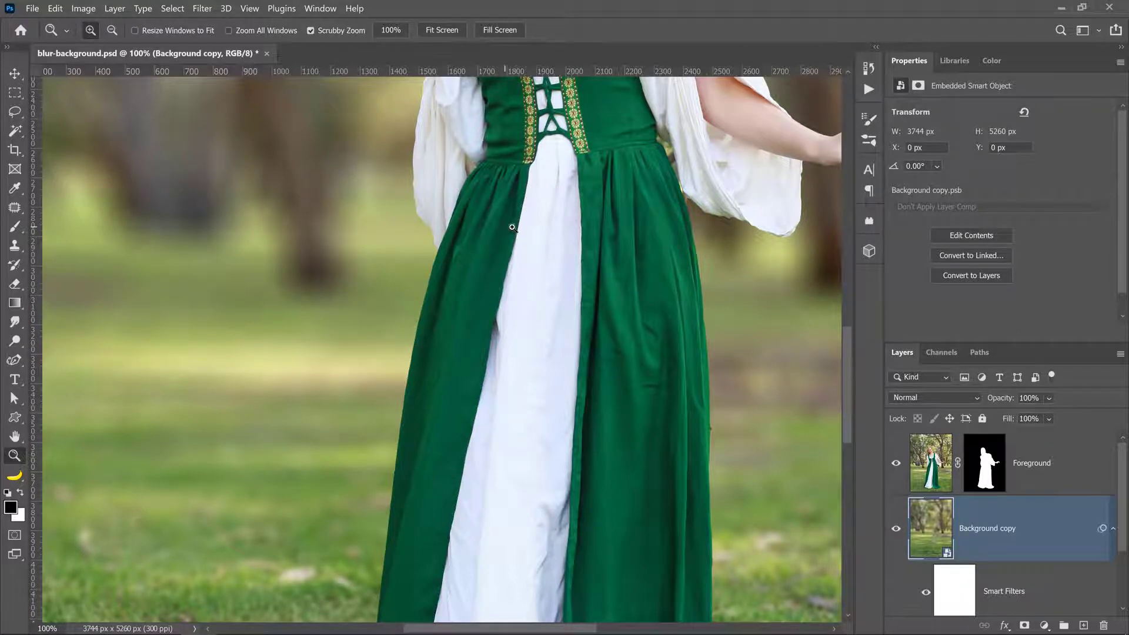
# - Paint with a black 6 px brush on the Foreground layer mask to hide the dark fringe beside the uppermost fingertip
pyautogui.press('space')
pyautogui.moveTo(512, 227); pyautogui.dragTo(277, 320)
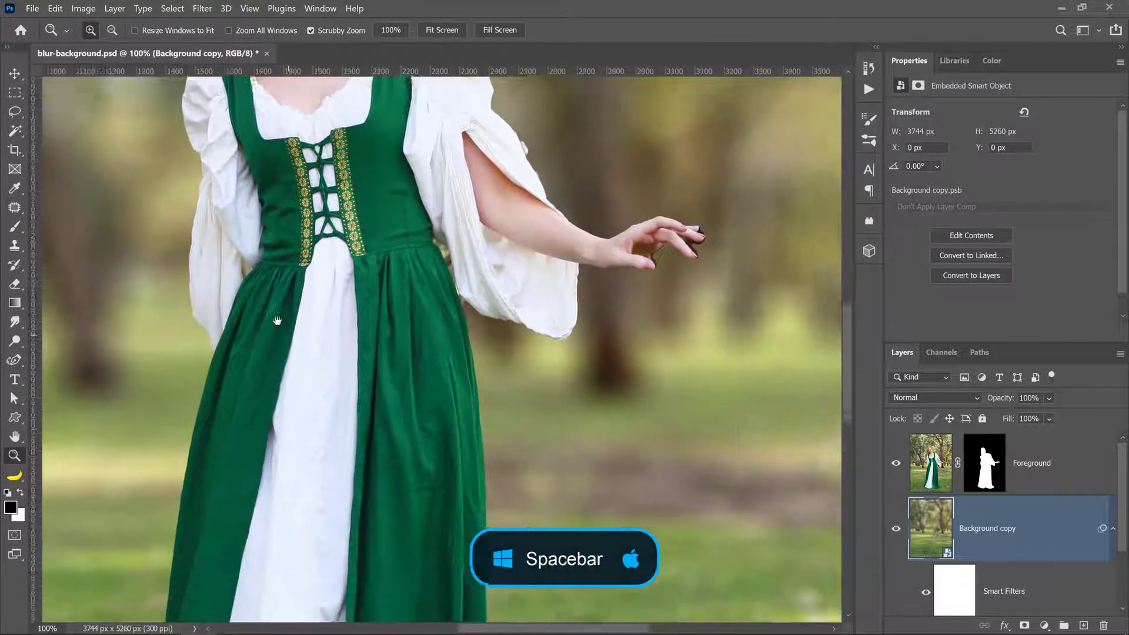
pyautogui.press('z')
pyautogui.click(667, 228)
pyautogui.click(667, 228)
pyautogui.click(668, 228)
pyautogui.press('space')
pyautogui.moveTo(676, 245); pyautogui.dragTo(658, 263)
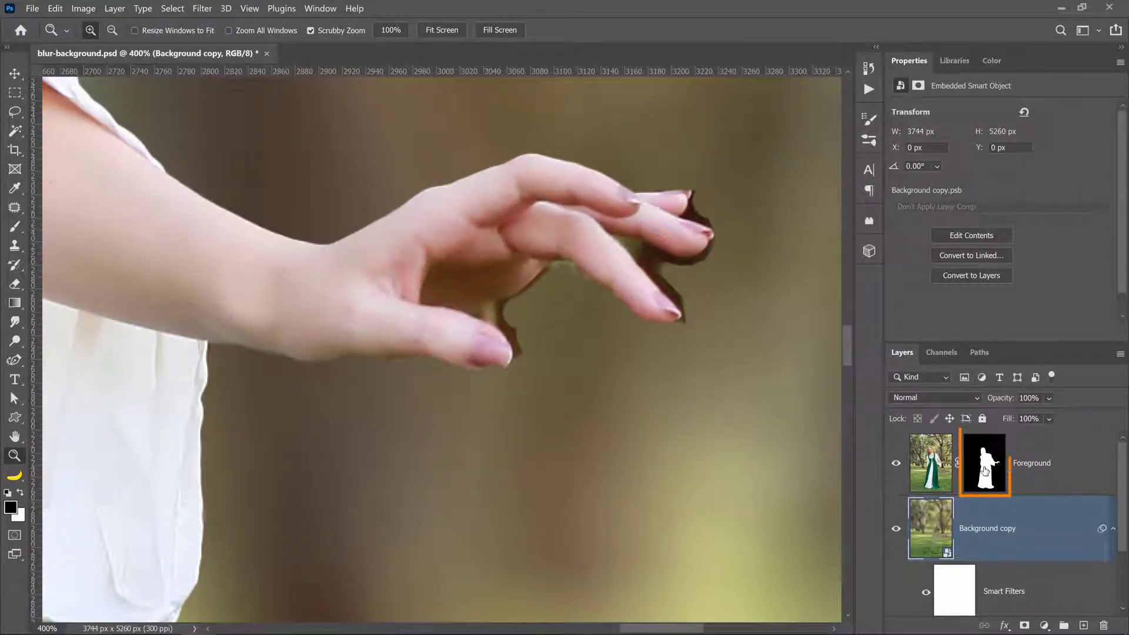
pyautogui.click(985, 470)
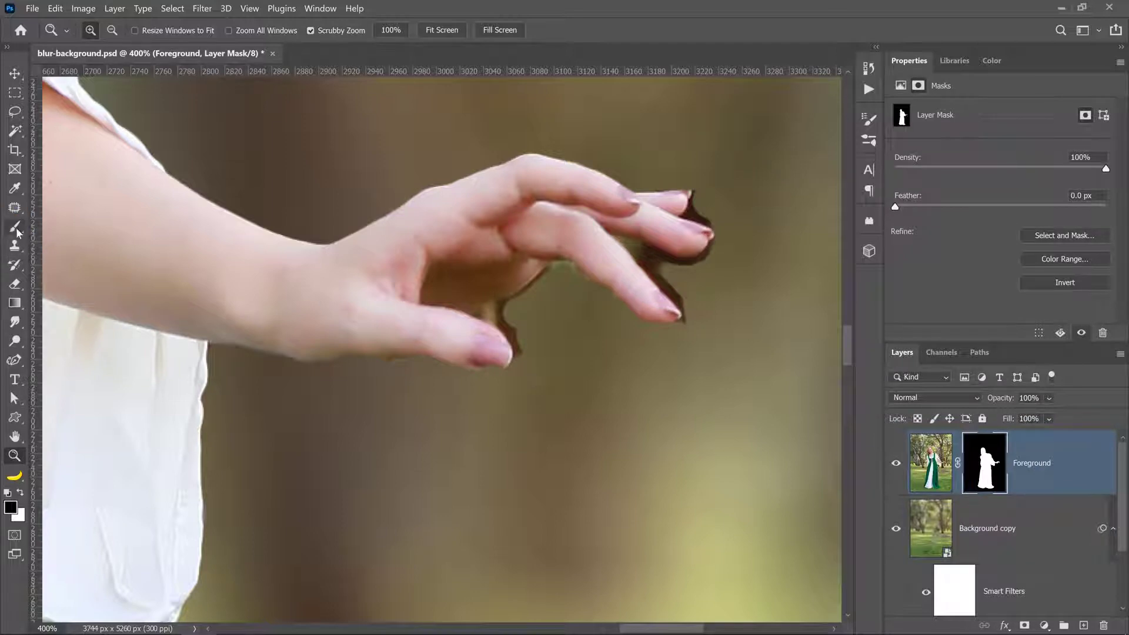
pyautogui.press('b')
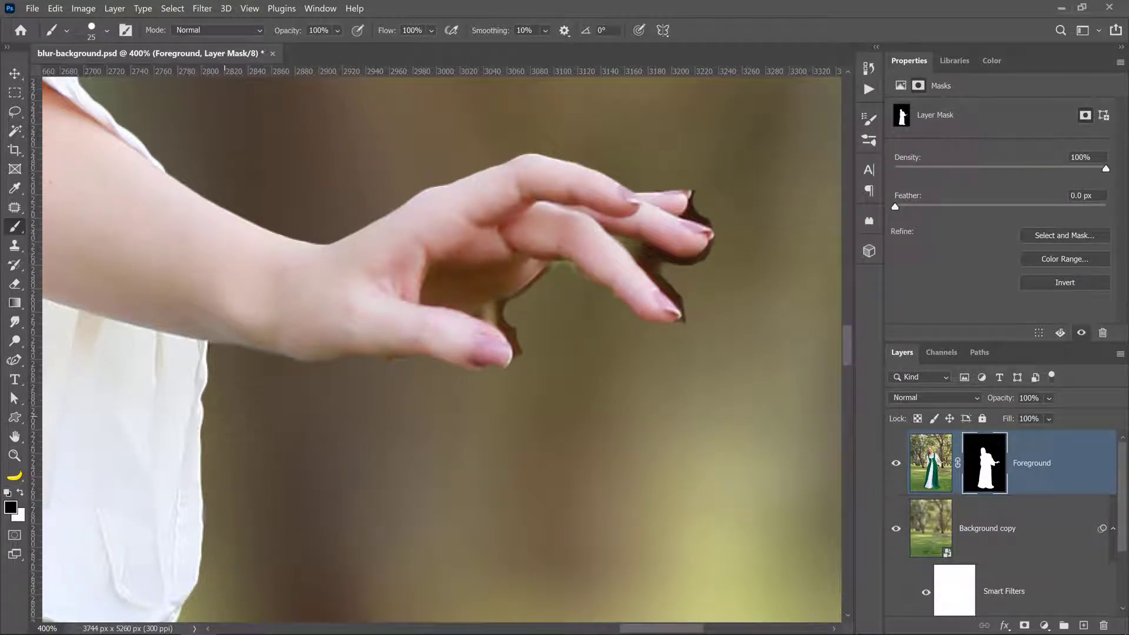
pyautogui.press('[')
pyautogui.press('[')
pyautogui.press('[')
pyautogui.press('[')
pyautogui.moveTo(683, 214); pyautogui.dragTo(706, 221)
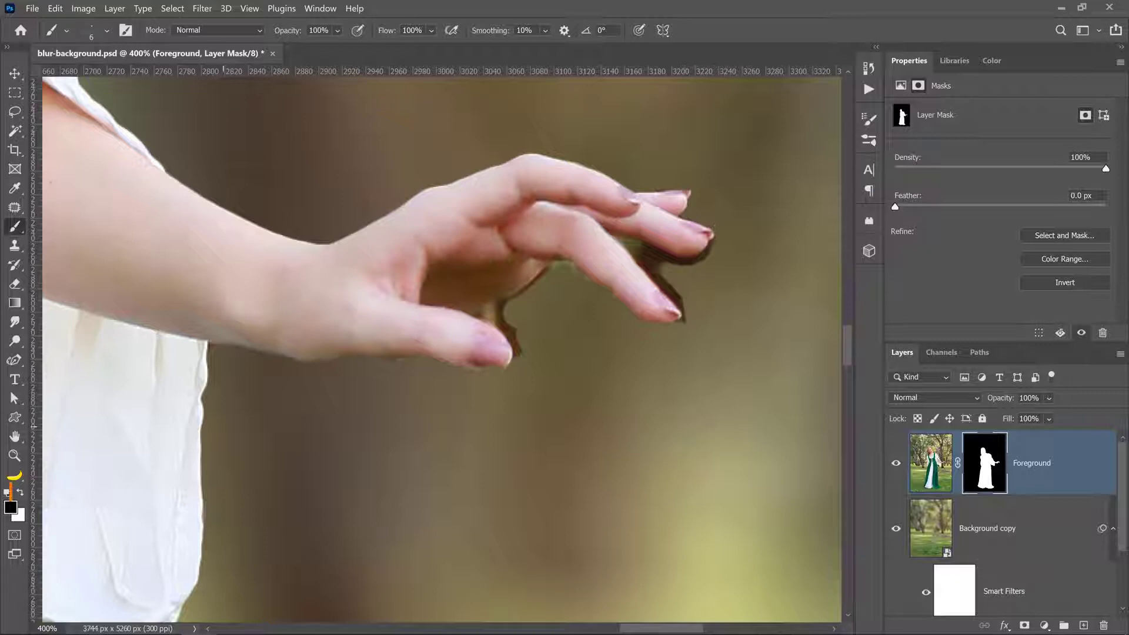
# - Paint with white on the Foreground mask to restore the lower edge of the thumb tip
pyautogui.click(21, 493)
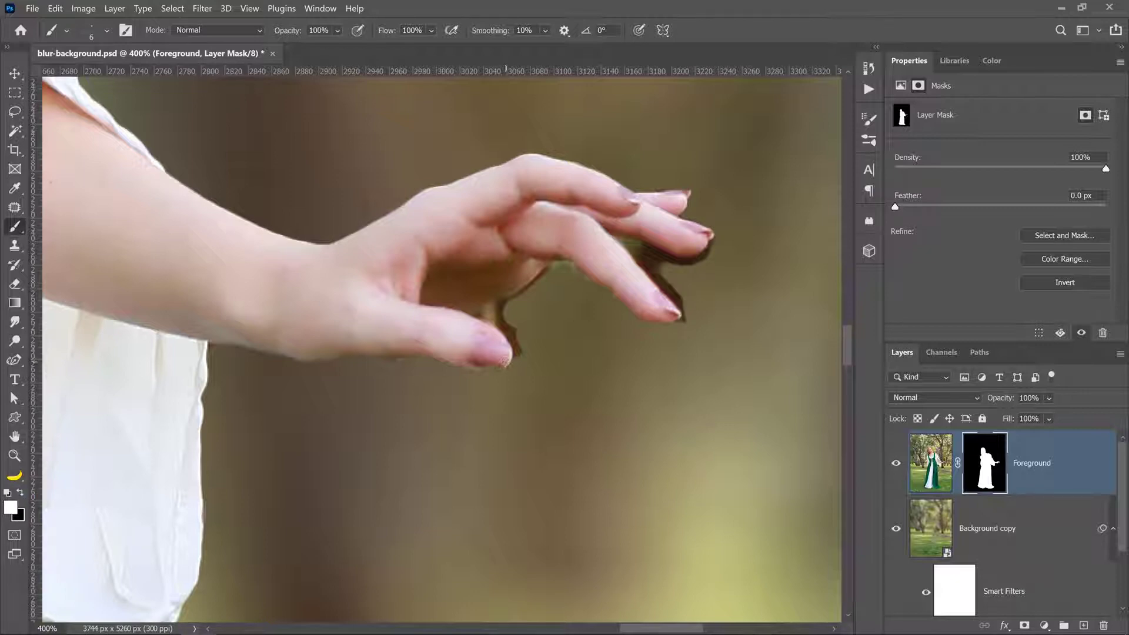
pyautogui.moveTo(502, 365); pyautogui.dragTo(481, 371)
# - Compare the hair edge beside the neck with the Foreground layer mask temporarily disabled
pyautogui.moveTo(133, 137); pyautogui.dragTo(348, 318)
pyautogui.moveTo(169, 204); pyautogui.dragTo(494, 419)
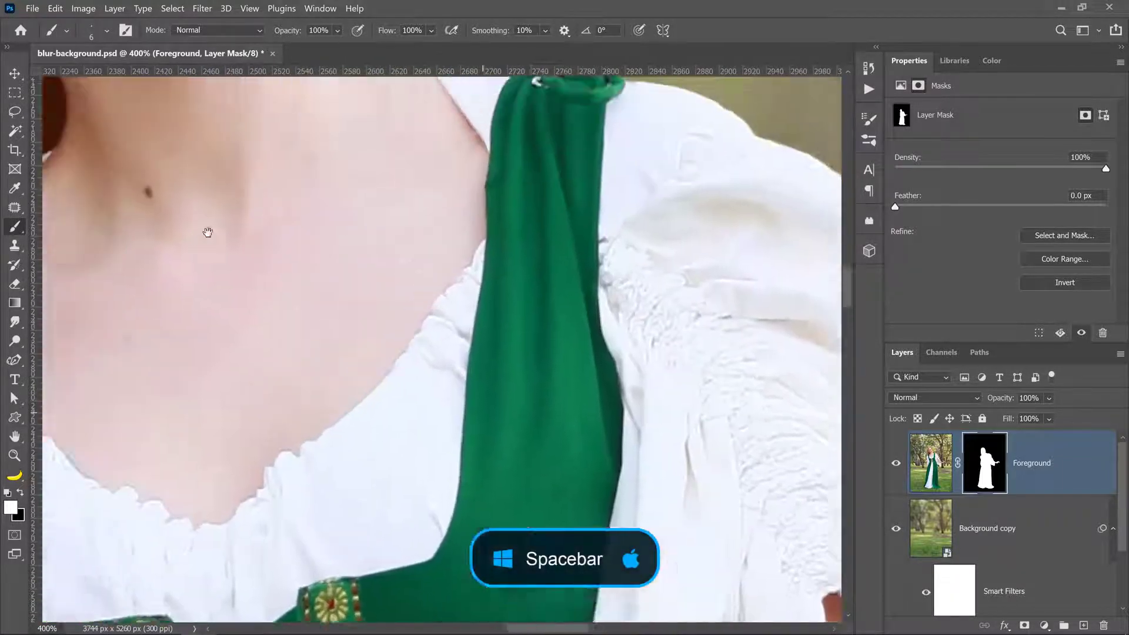
pyautogui.moveTo(207, 232); pyautogui.dragTo(359, 332)
pyautogui.moveTo(191, 214); pyautogui.dragTo(552, 433)
pyautogui.moveTo(395, 365); pyautogui.dragTo(358, 239)
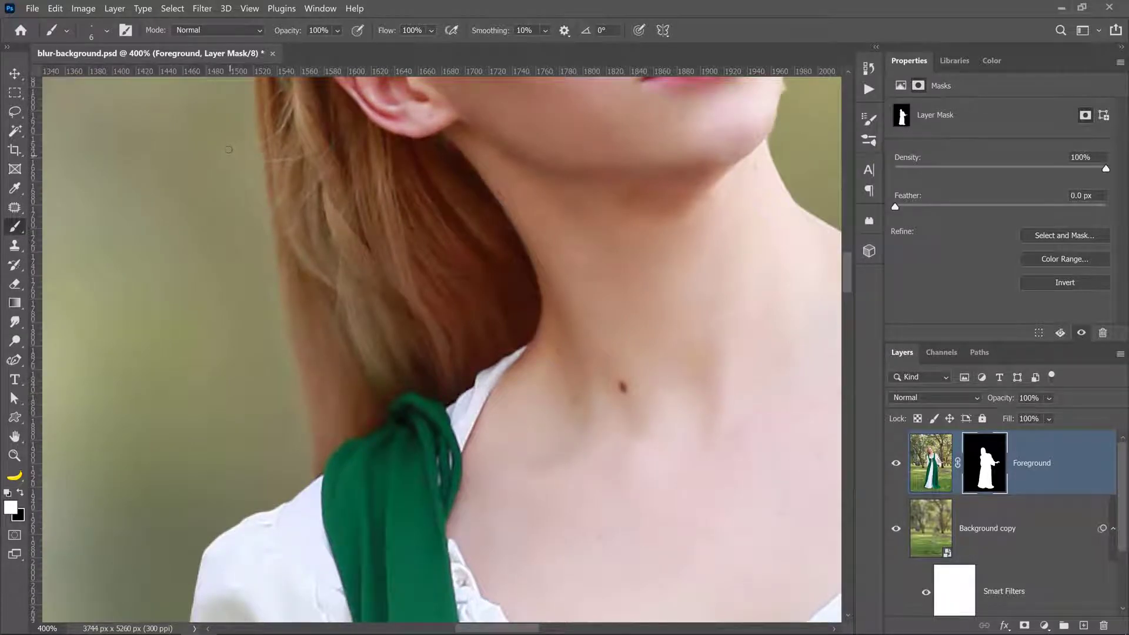
pyautogui.keyDown('shift'); pyautogui.click(982, 479); pyautogui.keyUp('shift')
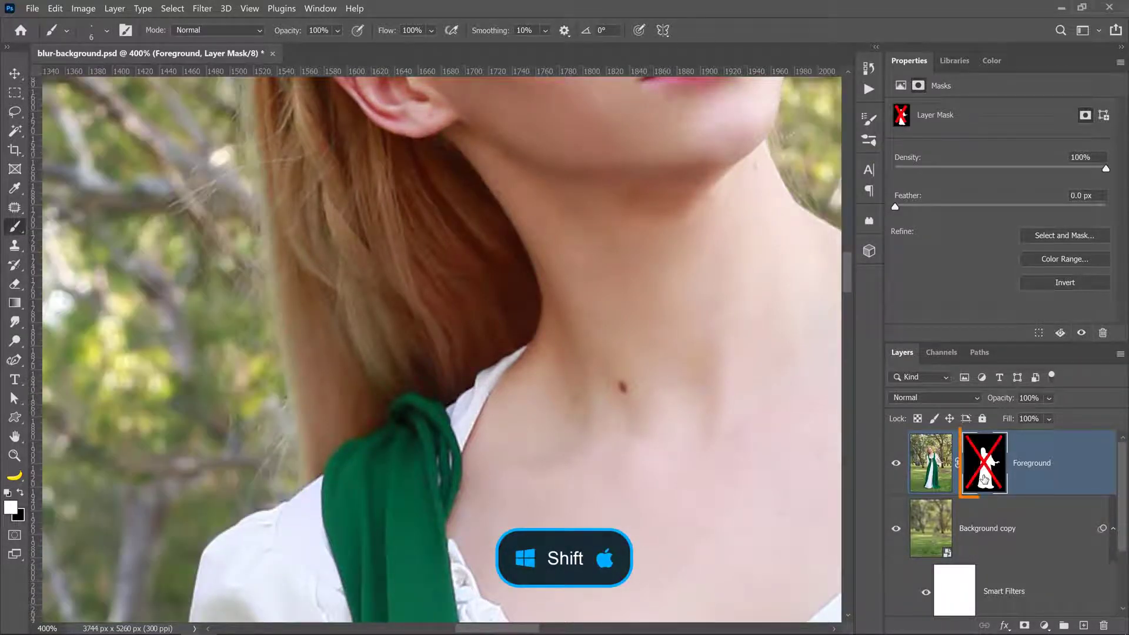
pyautogui.keyDown('shift'); pyautogui.click(983, 480); pyautogui.keyUp('shift')
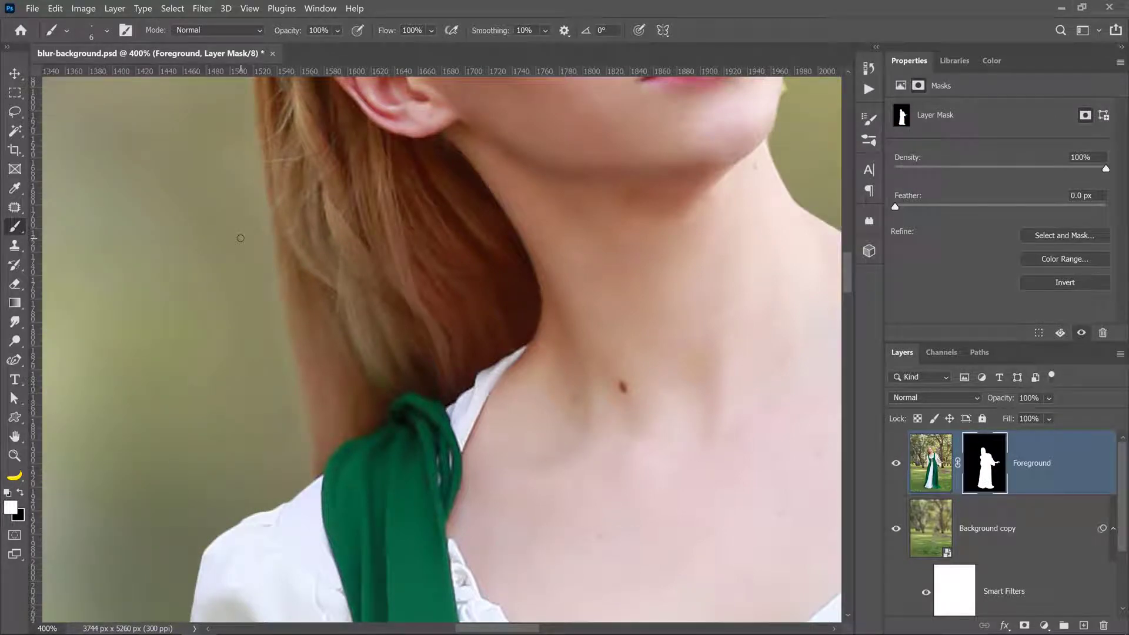
# - Enlarge the mask brush to 25 px and switch its colour to black at the hair edge below the ear
pyautogui.press(']')
pyautogui.press(']')
pyautogui.press(']')
pyautogui.press(']')
pyautogui.press('x')
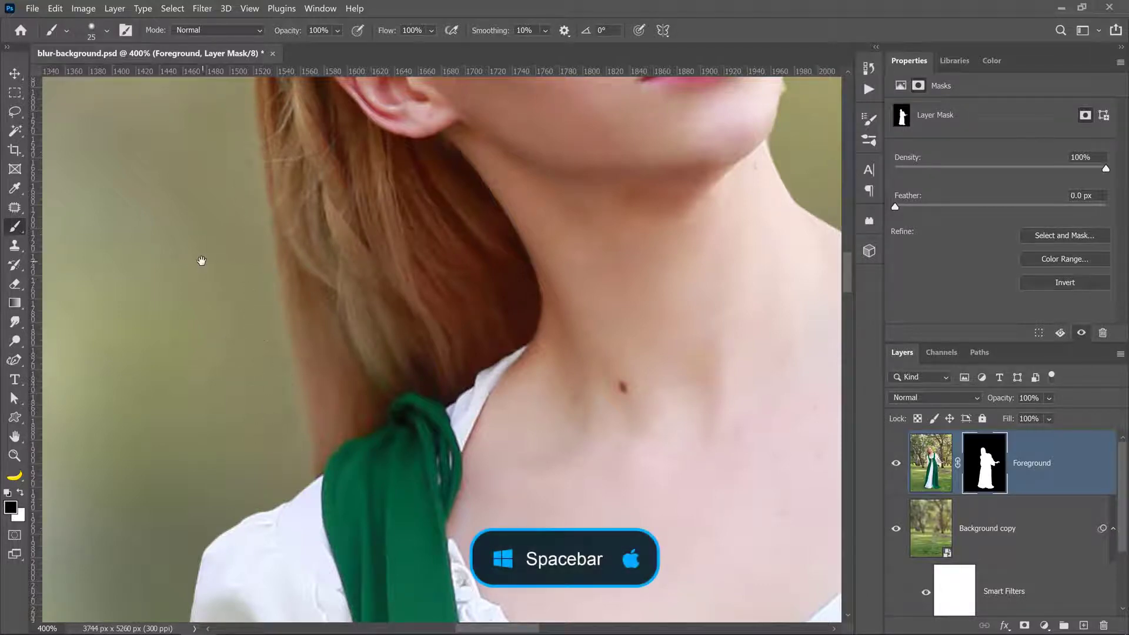
pyautogui.moveTo(201, 261); pyautogui.dragTo(226, 400)
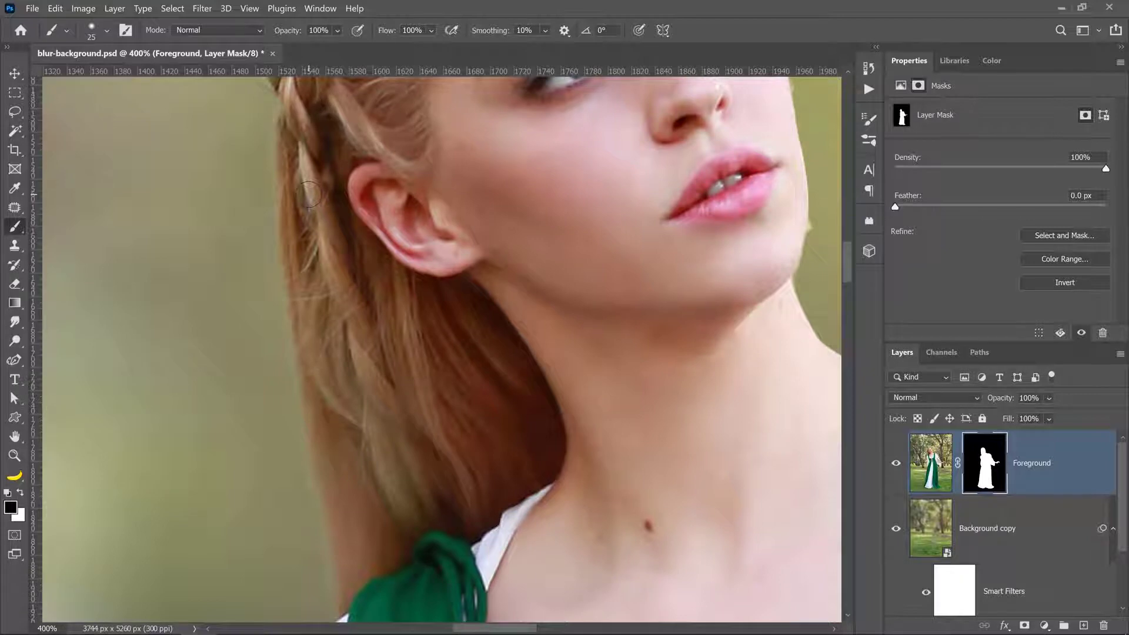
# - Add a new layer above the Foreground layer and name it Hair
pyautogui.click(1084, 625)
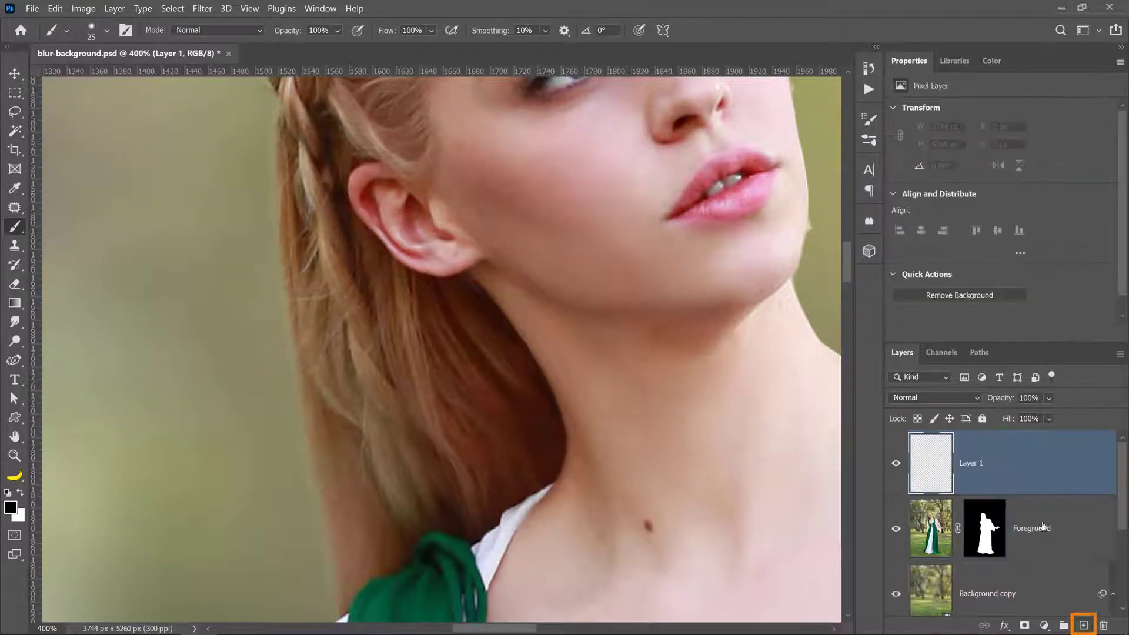
pyautogui.doubleClick(973, 463)
pyautogui.write('Hair')
pyautogui.press('Return')
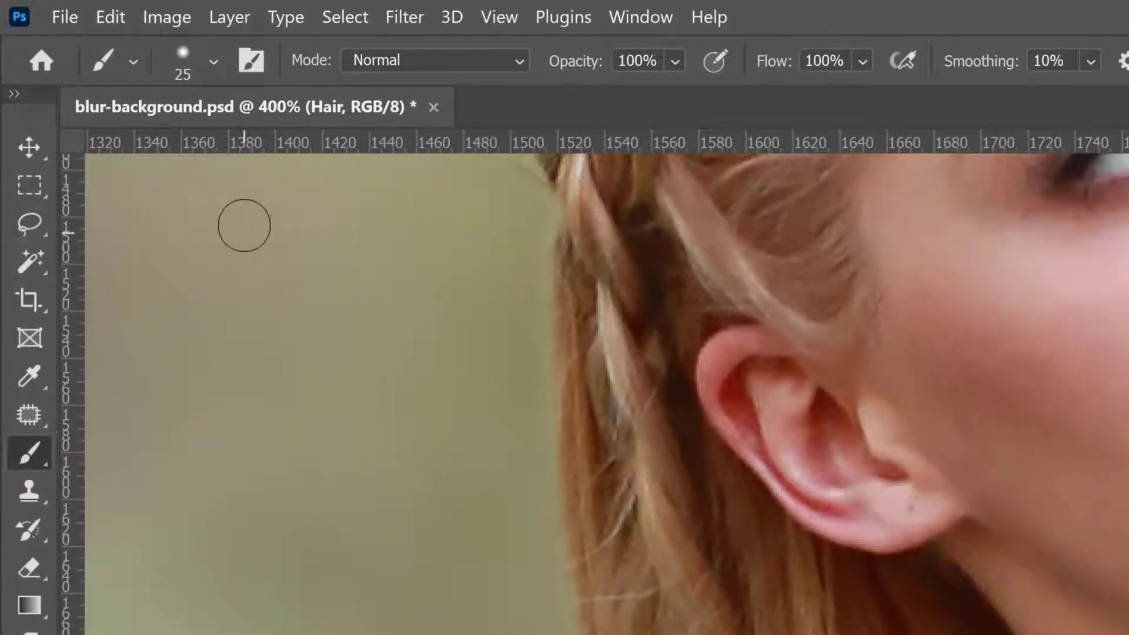
# - Set the brush size to 1 px with 0% hardness
pyautogui.click(214, 61)
pyautogui.moveTo(188, 157); pyautogui.dragTo(120, 158)
pyautogui.moveTo(213, 225); pyautogui.dragTo(156, 223)
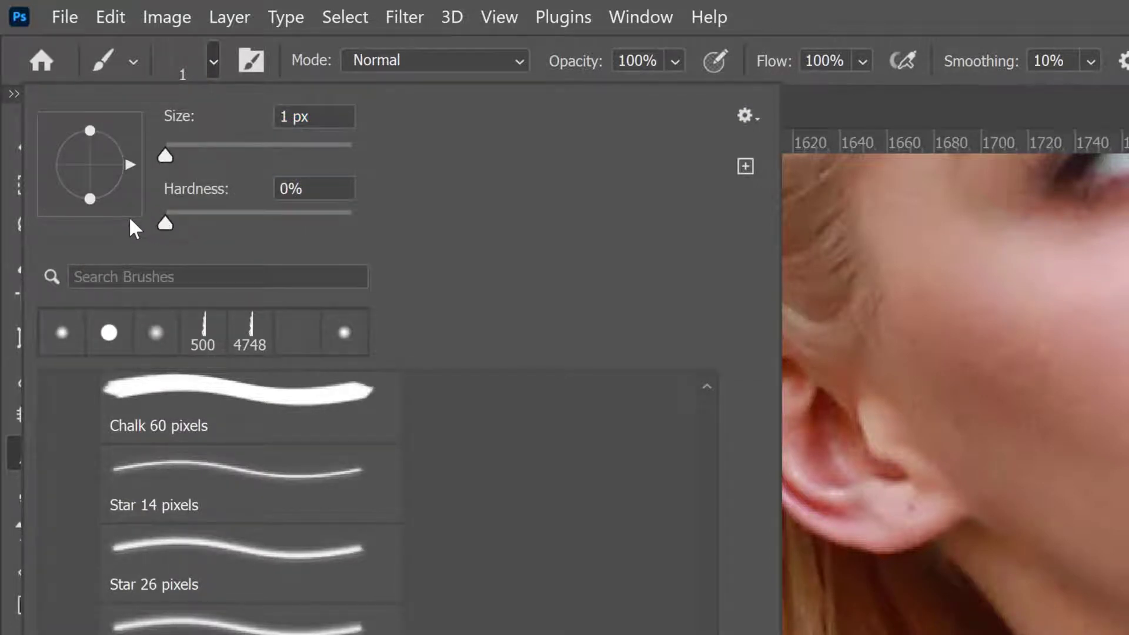
pyautogui.click(214, 61)
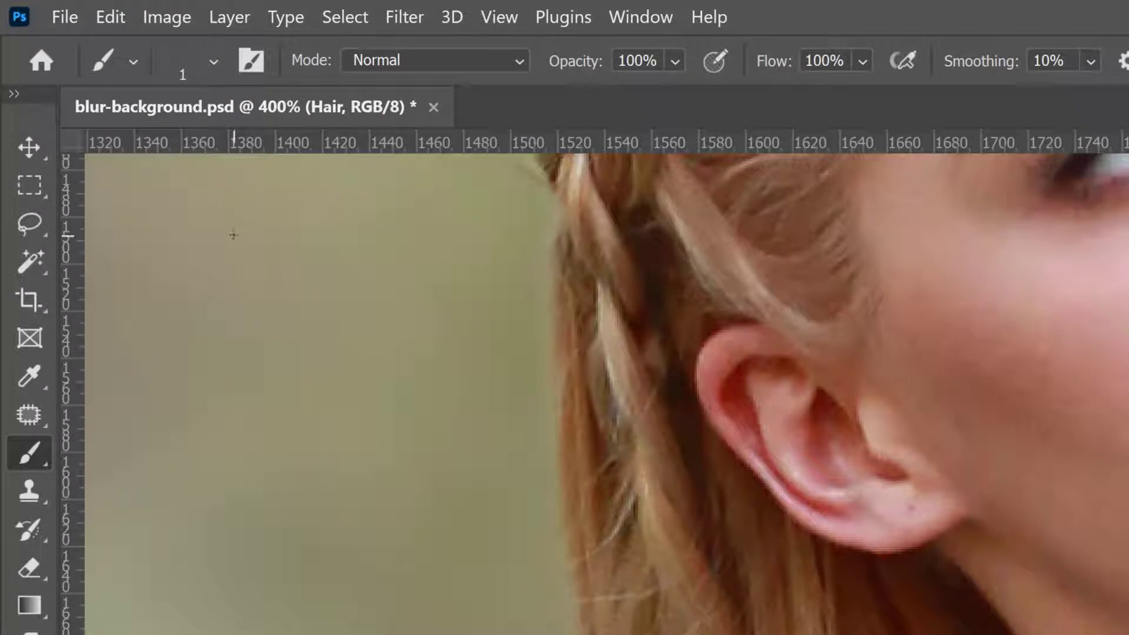
# - Choose a control for the brush's Size Jitter in the Shape Dynamics settings
pyautogui.click(243, 62)
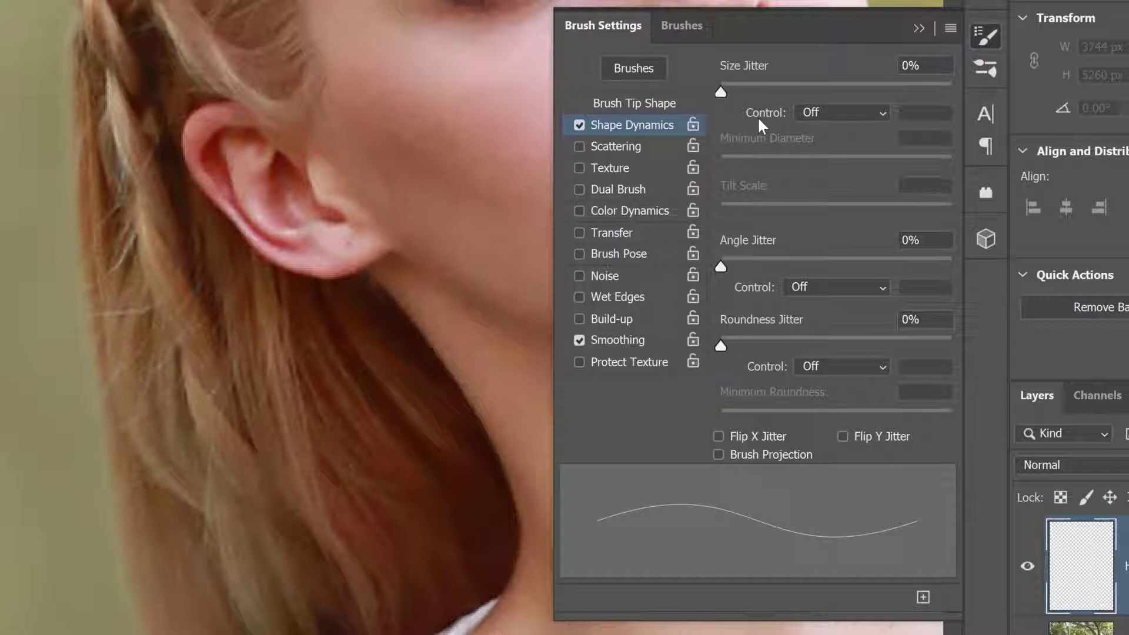
pyautogui.click(856, 113)
pyautogui.click(854, 182)
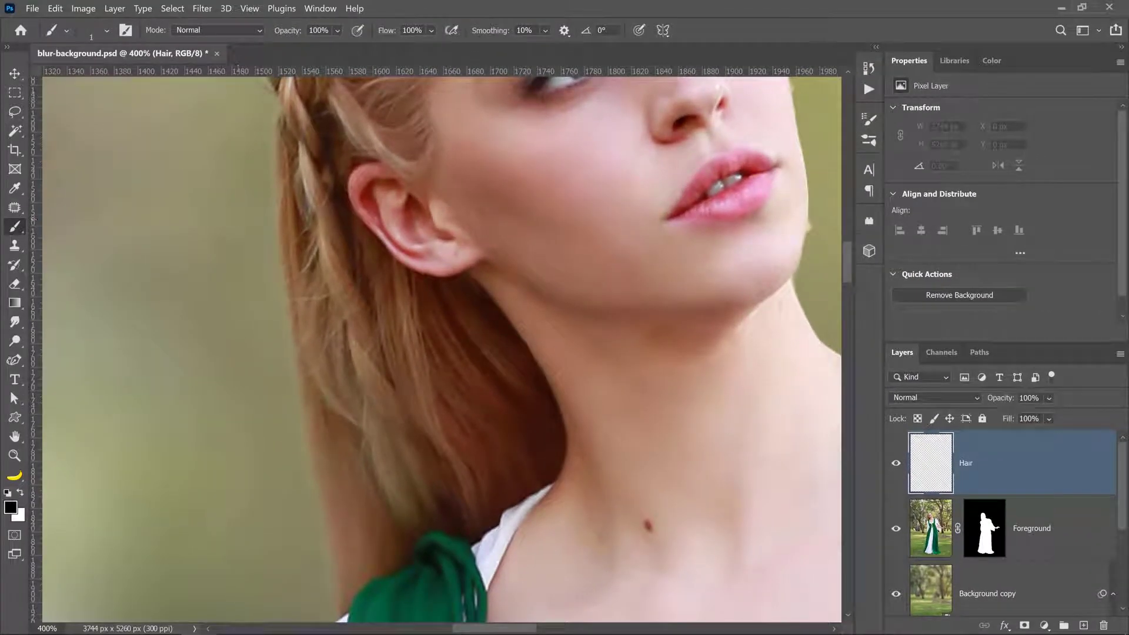
# - Sample colours from the woman's hair and paint fine loose strands along its outer edge on the Hair layer
pyautogui.press('alt')
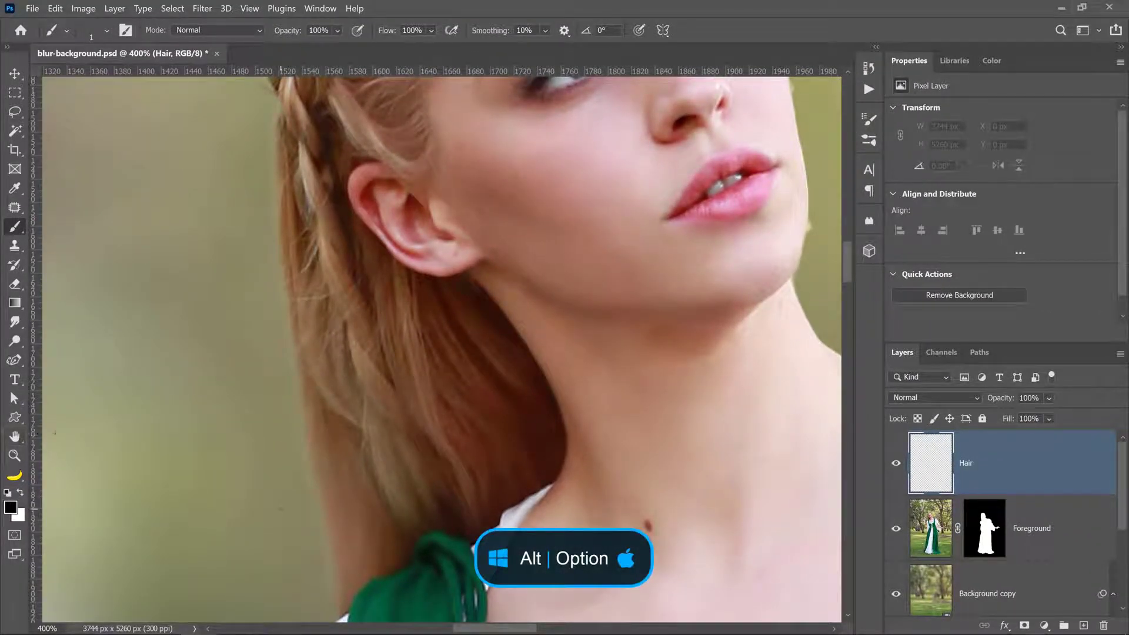
pyautogui.keyDown('alt'); pyautogui.click(298, 265); pyautogui.keyUp('alt')
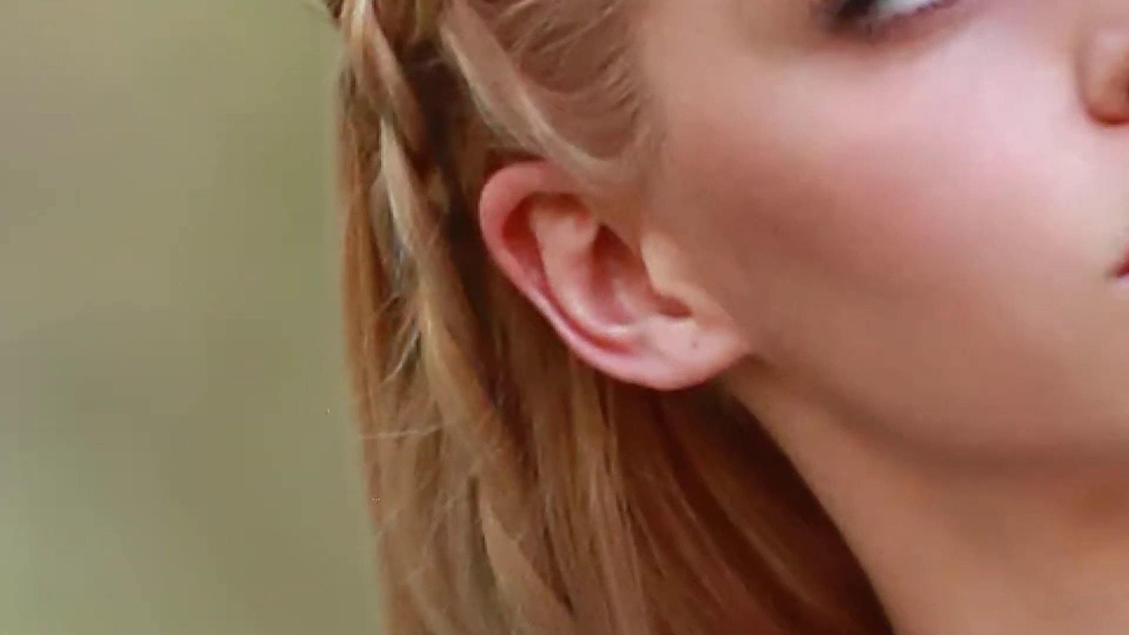
pyautogui.press('alt')
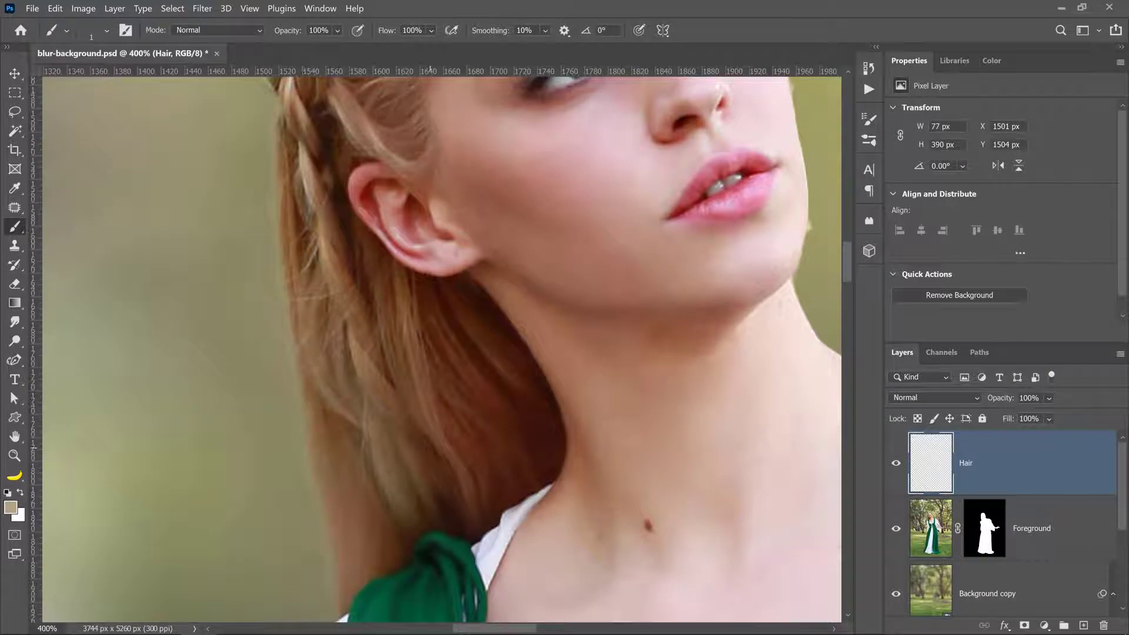
# - Search the libraries for "hair" and load the brush named Hair
pyautogui.click(954, 61)
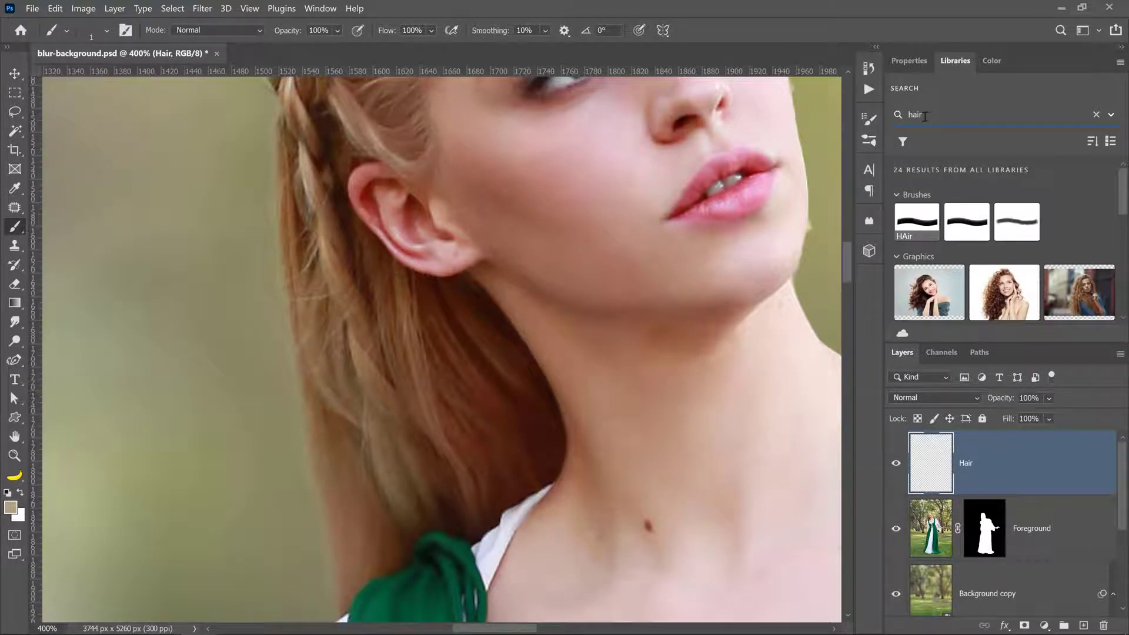
pyautogui.click(967, 222)
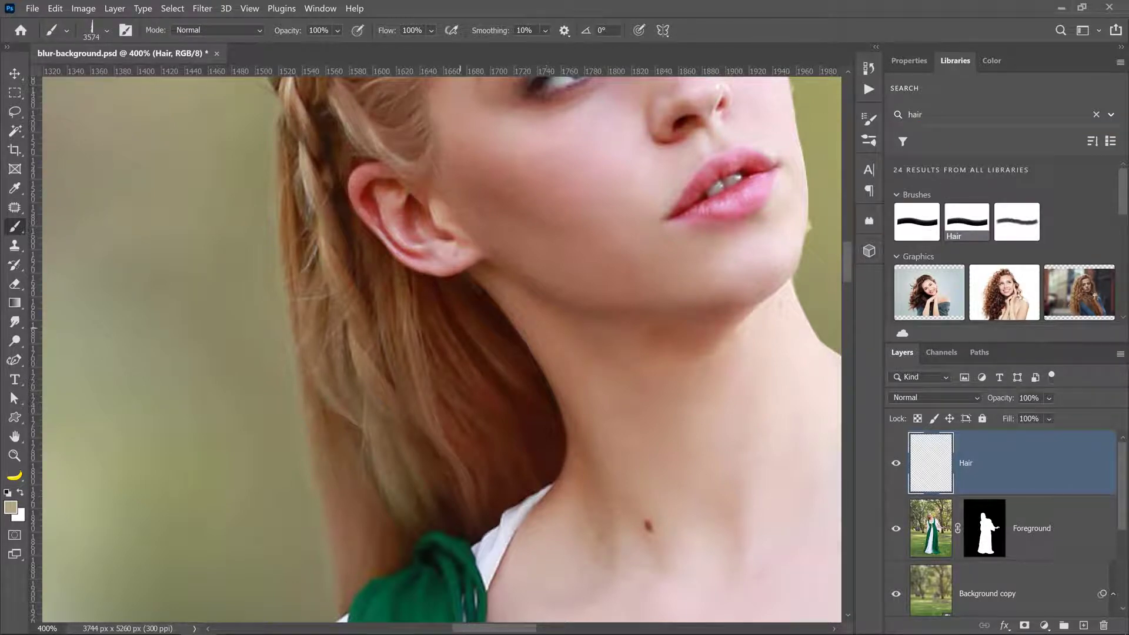
# - Add a new layer between the Foreground and Background copy layers and make it the active layer
pyautogui.click(987, 587)
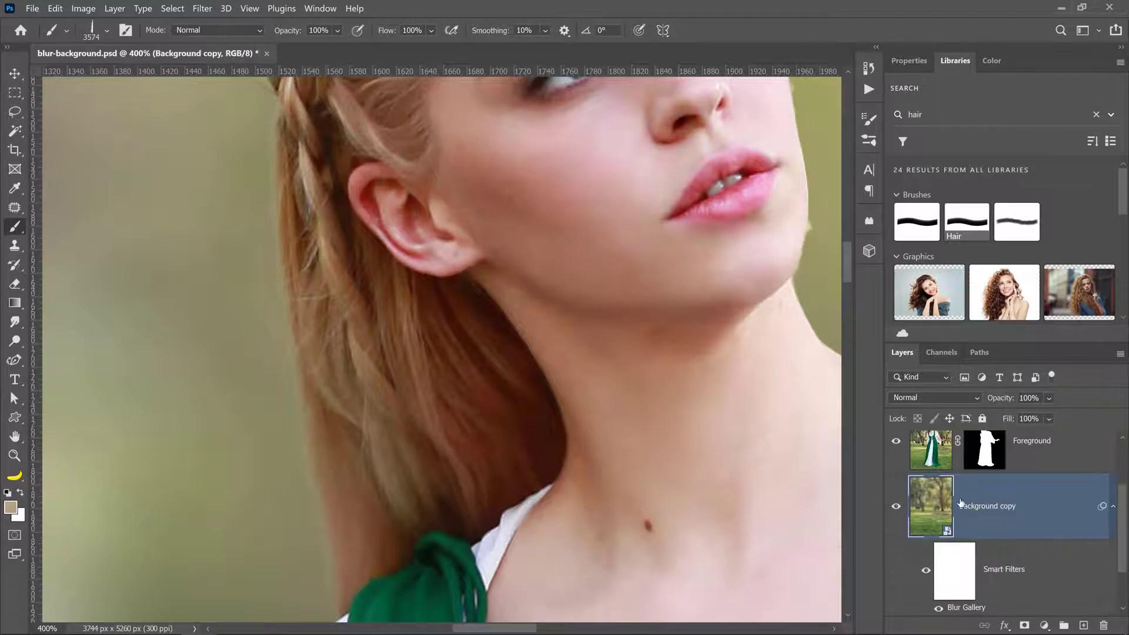
pyautogui.click(1083, 625)
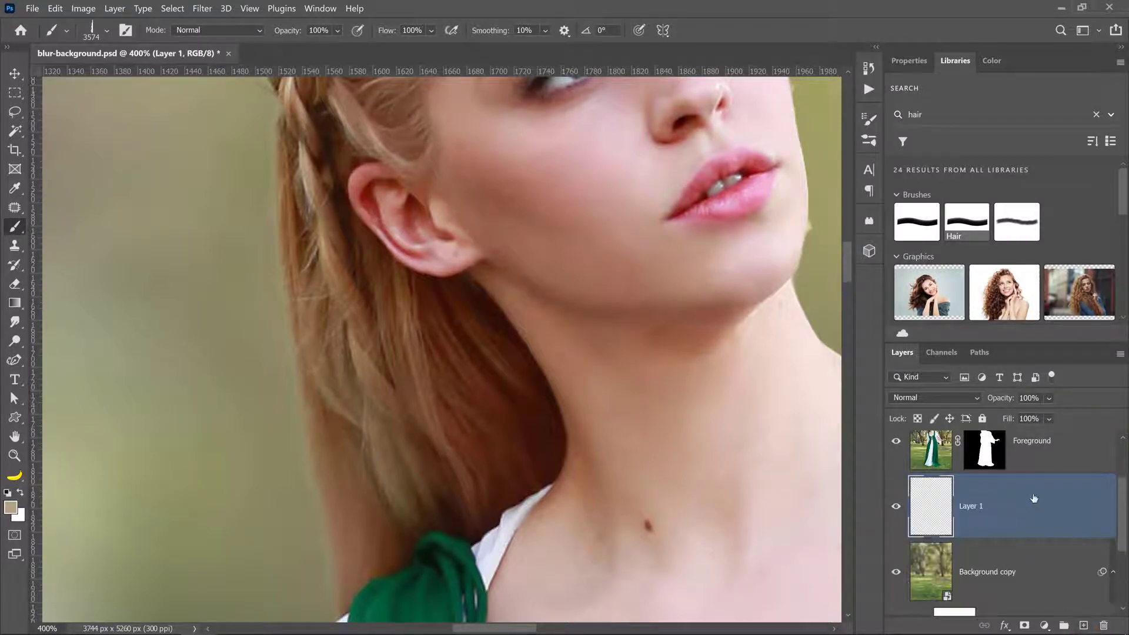
pyautogui.scroll(1, 1025, 504)
pyautogui.click(1054, 531)
pyautogui.click(1016, 571)
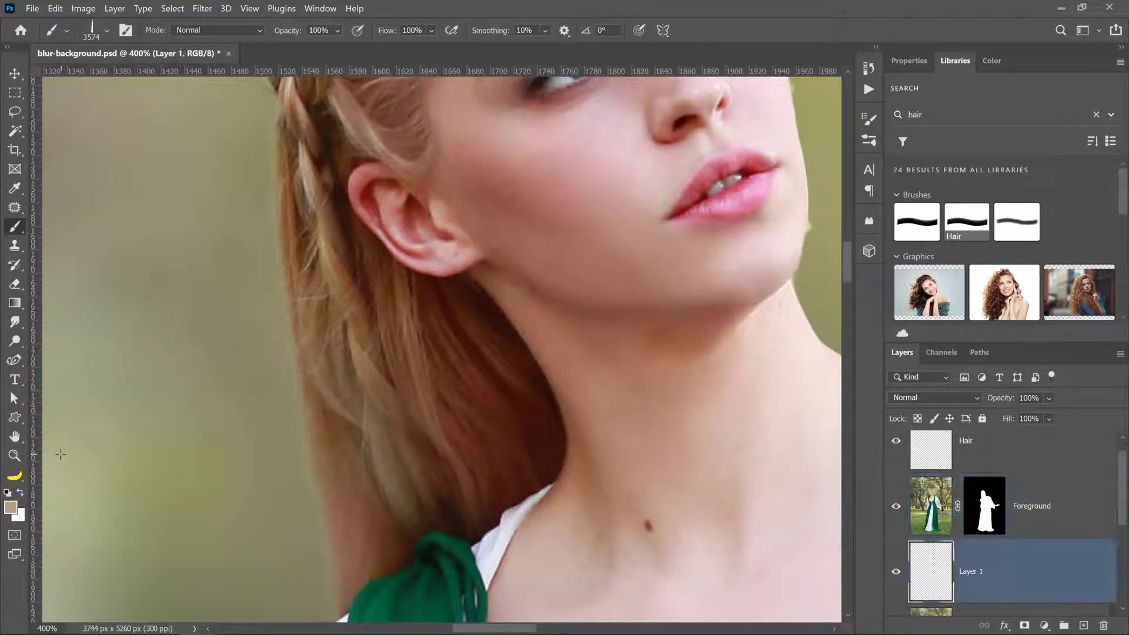
# - Try one stamp of the Hair brush at its original 3574 px size beside the woman, and undo it
pyautogui.doubleClick(15, 436)
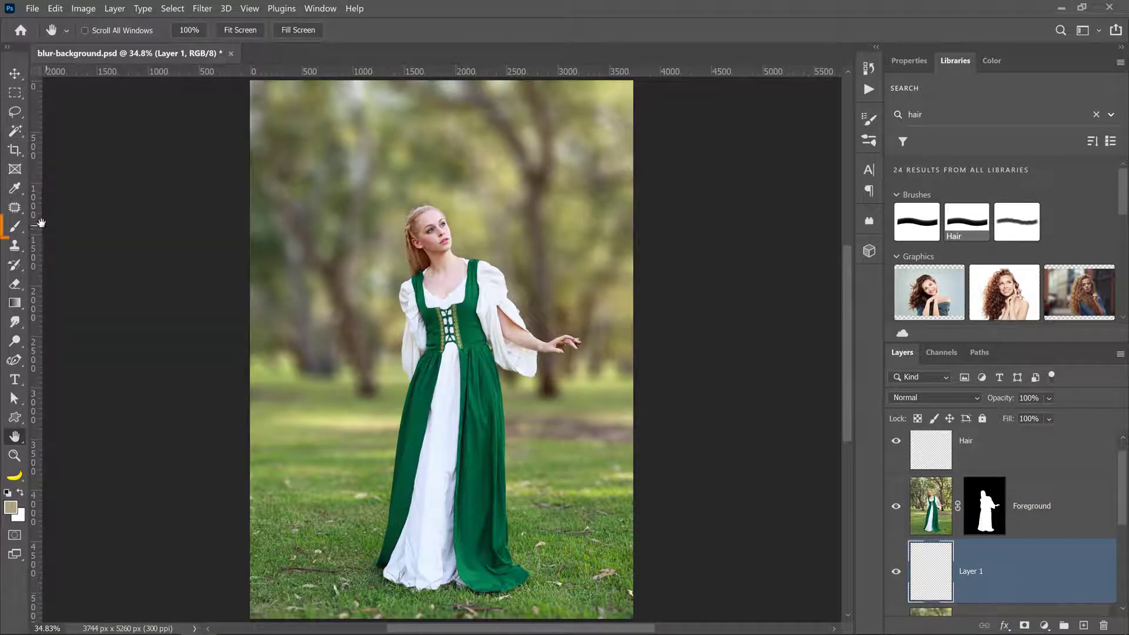
pyautogui.click(15, 227)
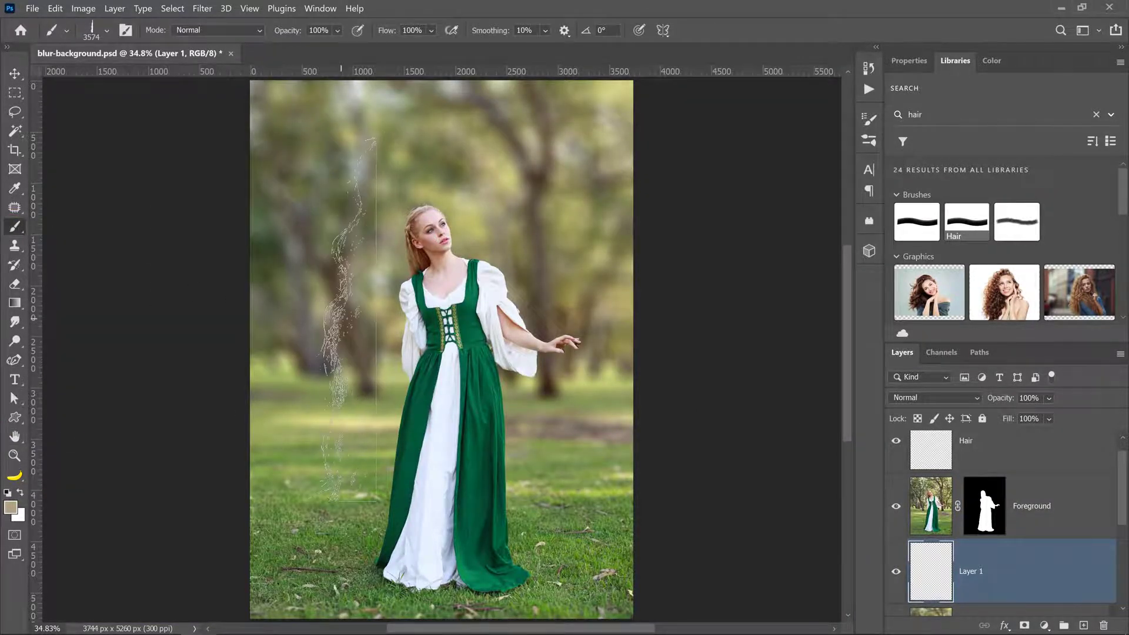
pyautogui.click(348, 321)
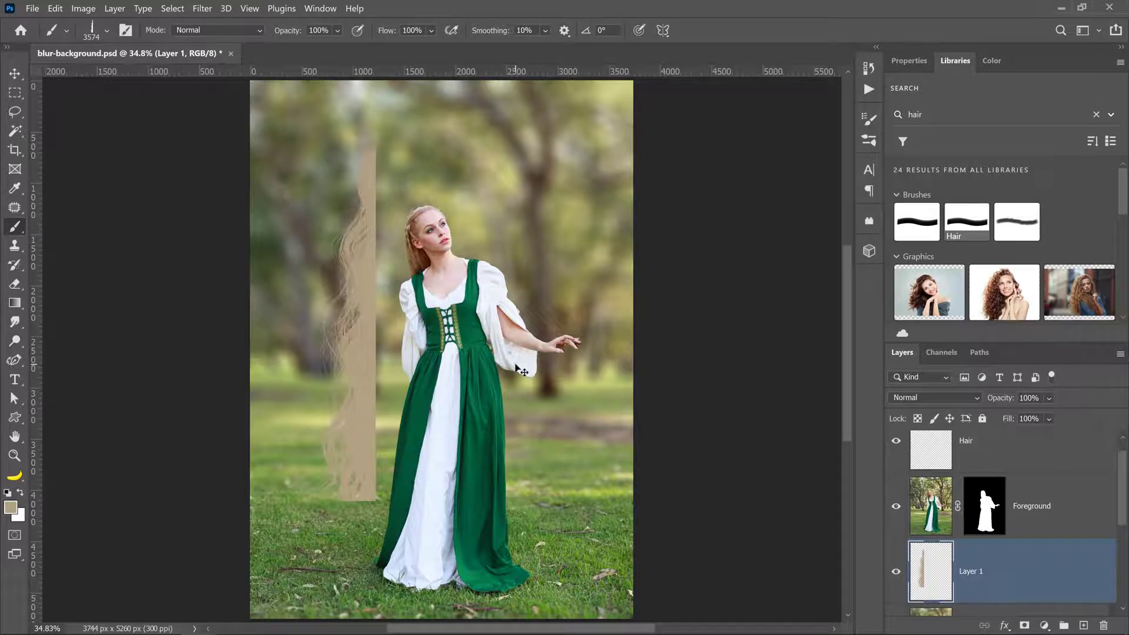
pyautogui.hotkey('ctrl', 'z')
# - Reduce the Hair brush to 500 px and stamp one hair strand shape on Layer 1 beside the woman's hair
pyautogui.scroll(7, 390, 275)
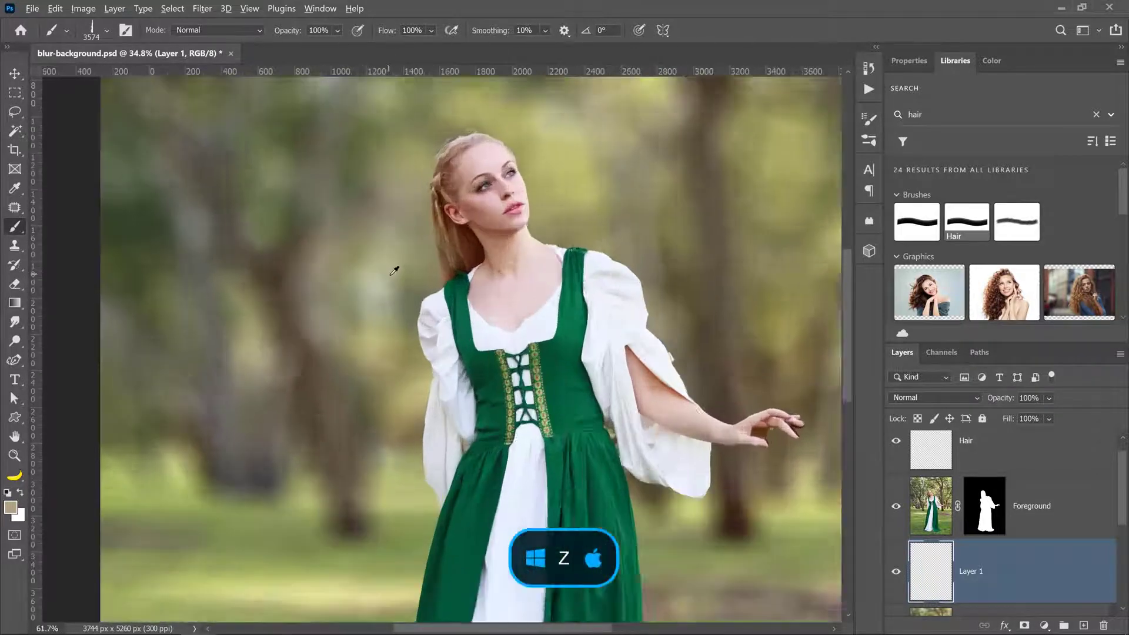
pyautogui.scroll(3, 394, 271)
pyautogui.scroll(4, 454, 234)
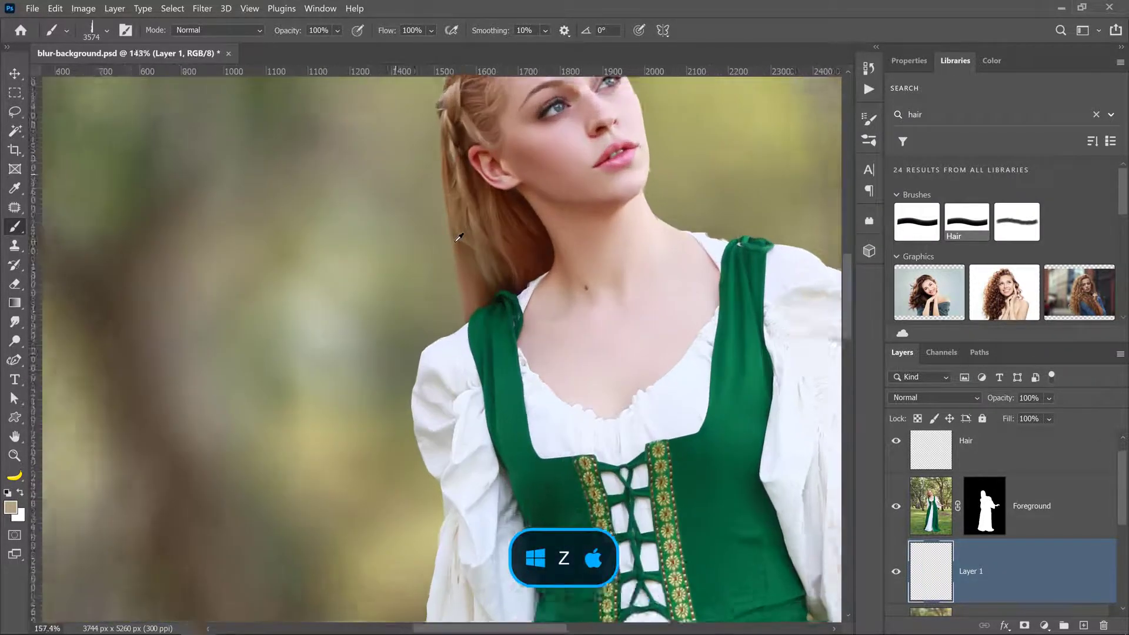
pyautogui.press('[')
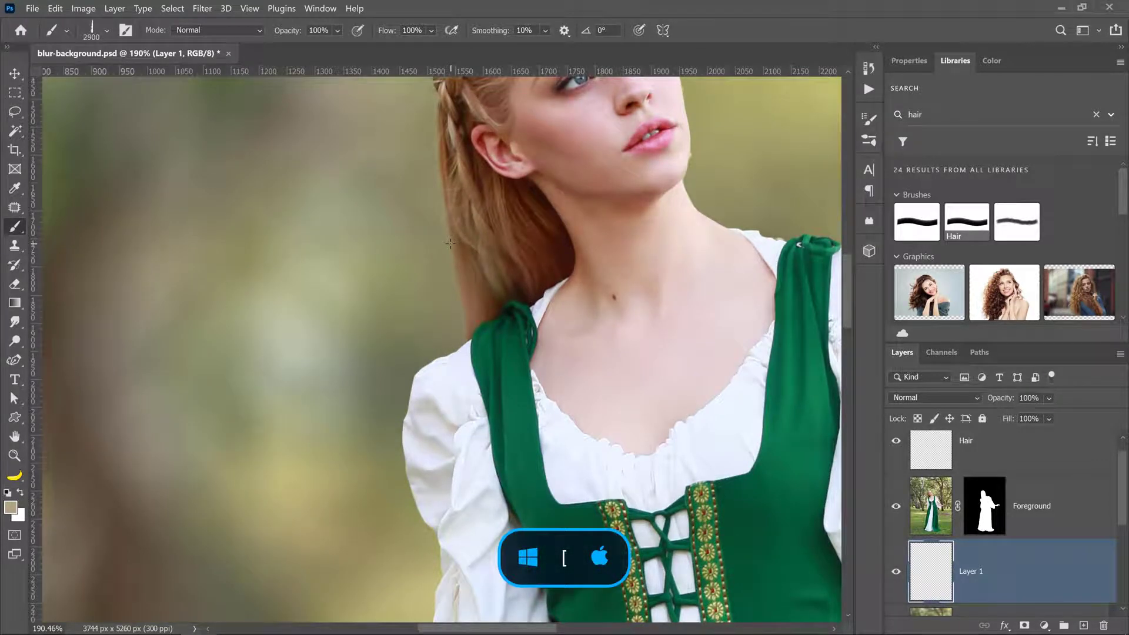
pyautogui.press('[')
pyautogui.press('[')
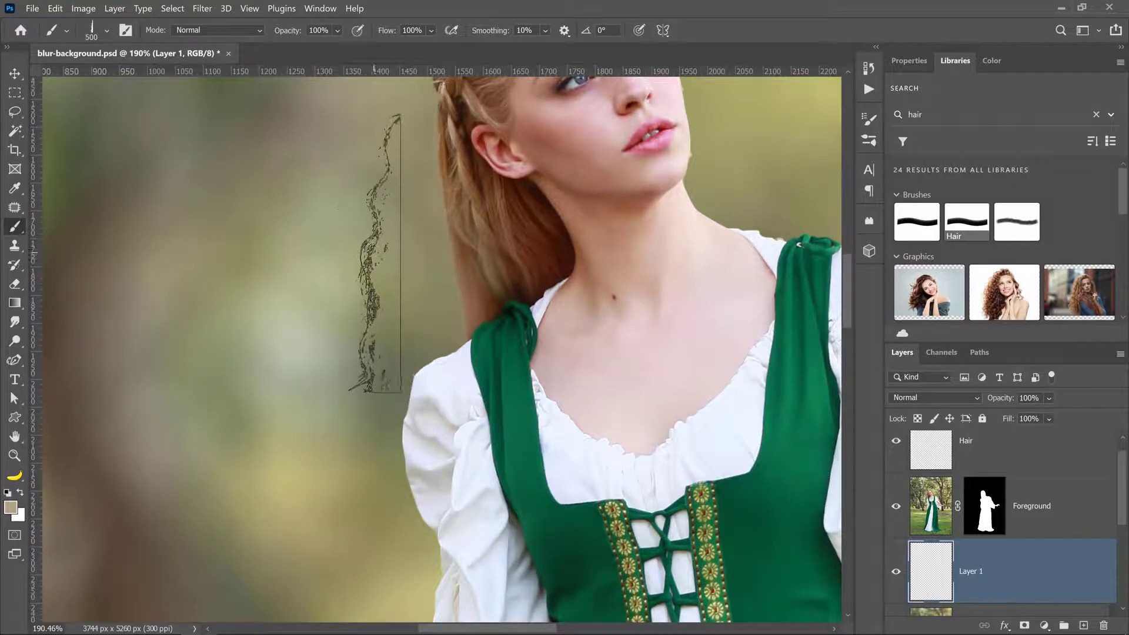
pyautogui.click(338, 252)
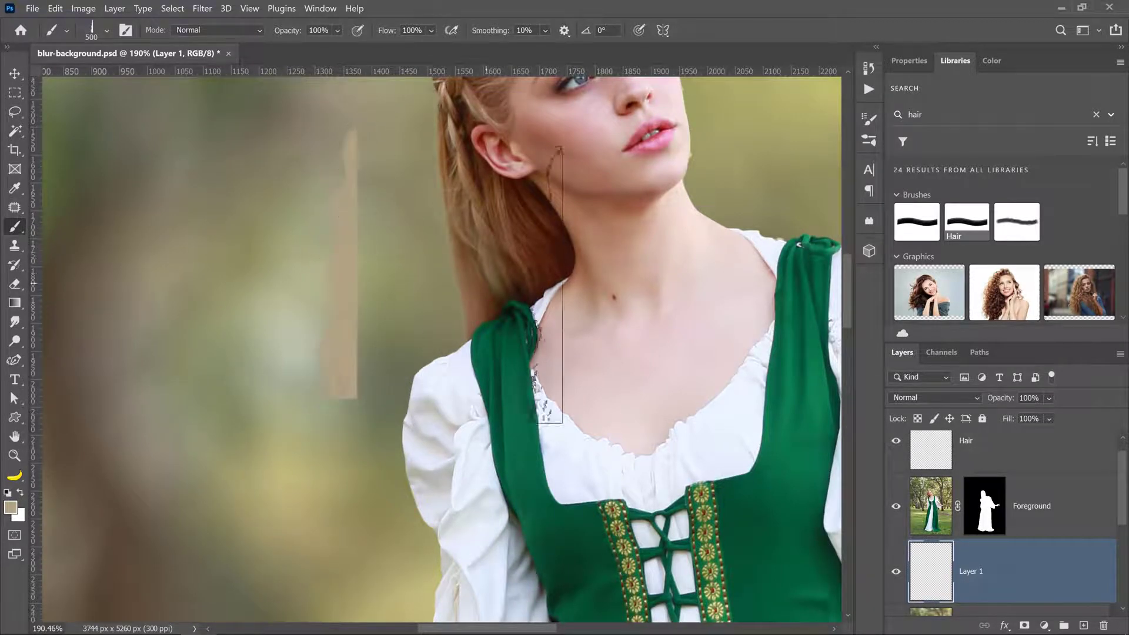
# - Move the stamped hair behind the outer edge of the woman's hair and adjust its placement with Free Transform
pyautogui.click(15, 73)
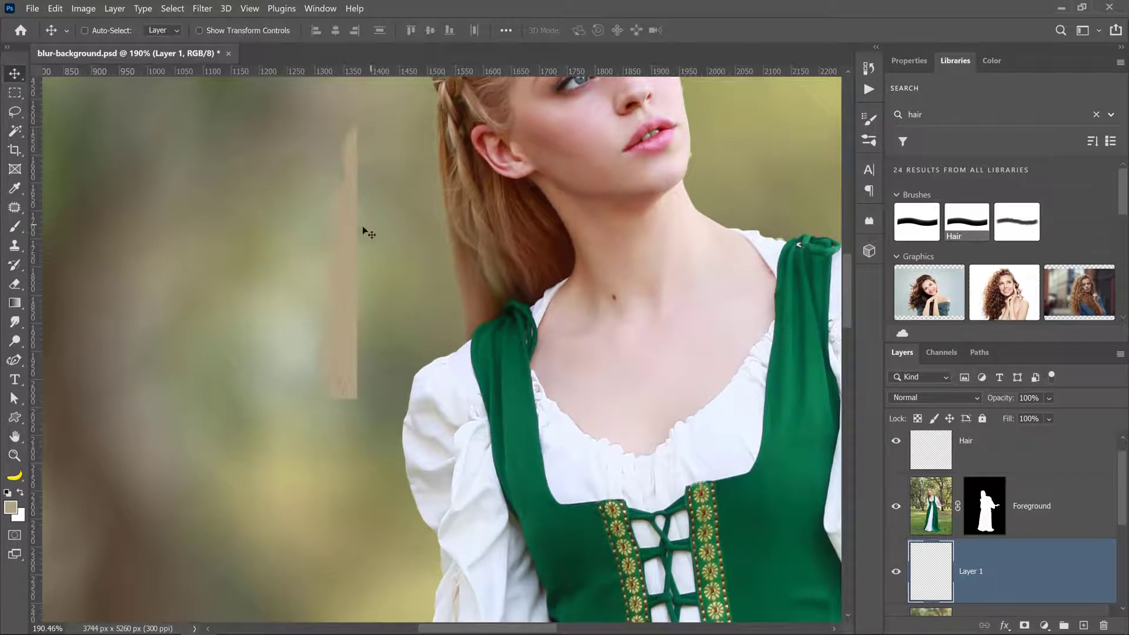
pyautogui.moveTo(365, 229); pyautogui.dragTo(436, 115)
pyautogui.hotkey('ctrl', 't')
pyautogui.moveTo(491, 330); pyautogui.dragTo(525, 319)
pyautogui.press('Return')
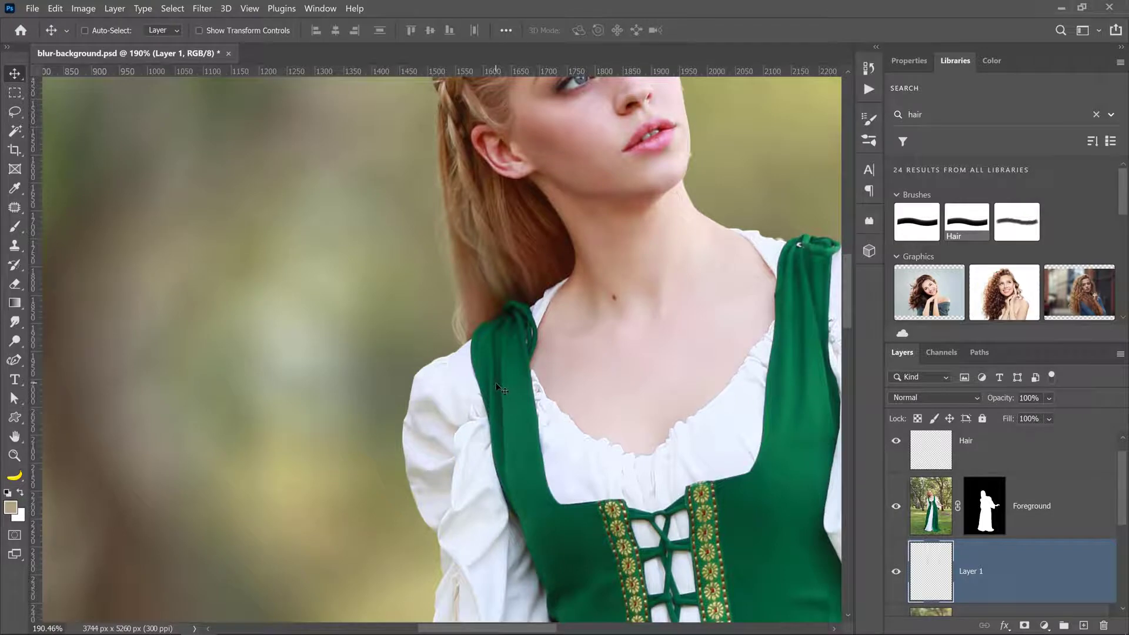
# - Warp the stamped hair so its outline follows the woman's hair down to her shoulder, and apply the transform
pyautogui.hotkey('ctrl', 't')
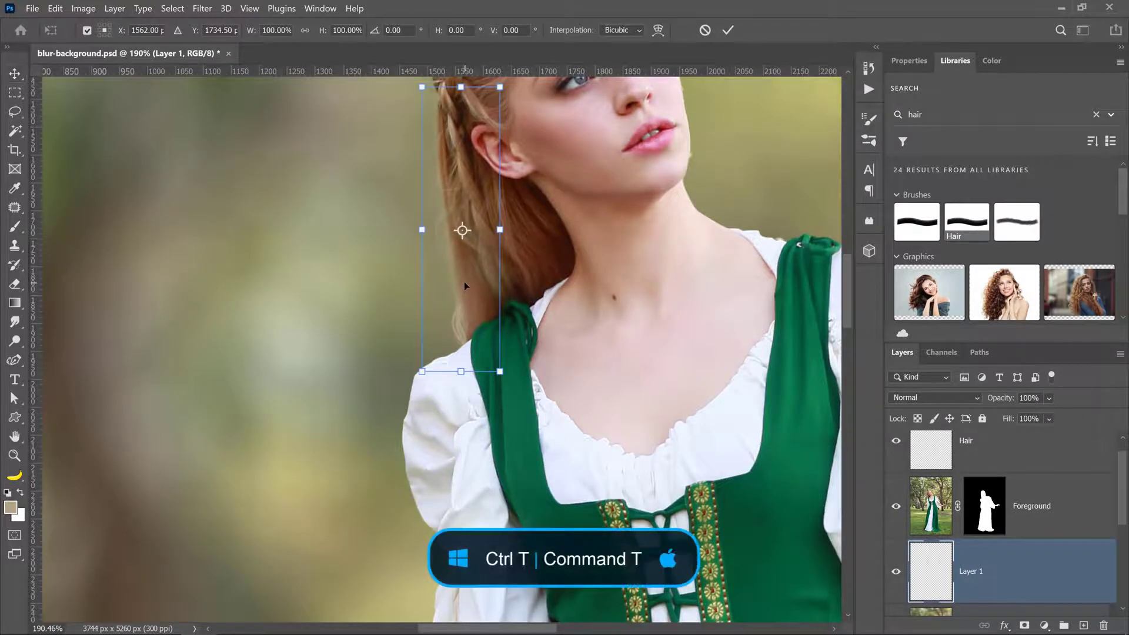
pyautogui.rightClick(464, 283)
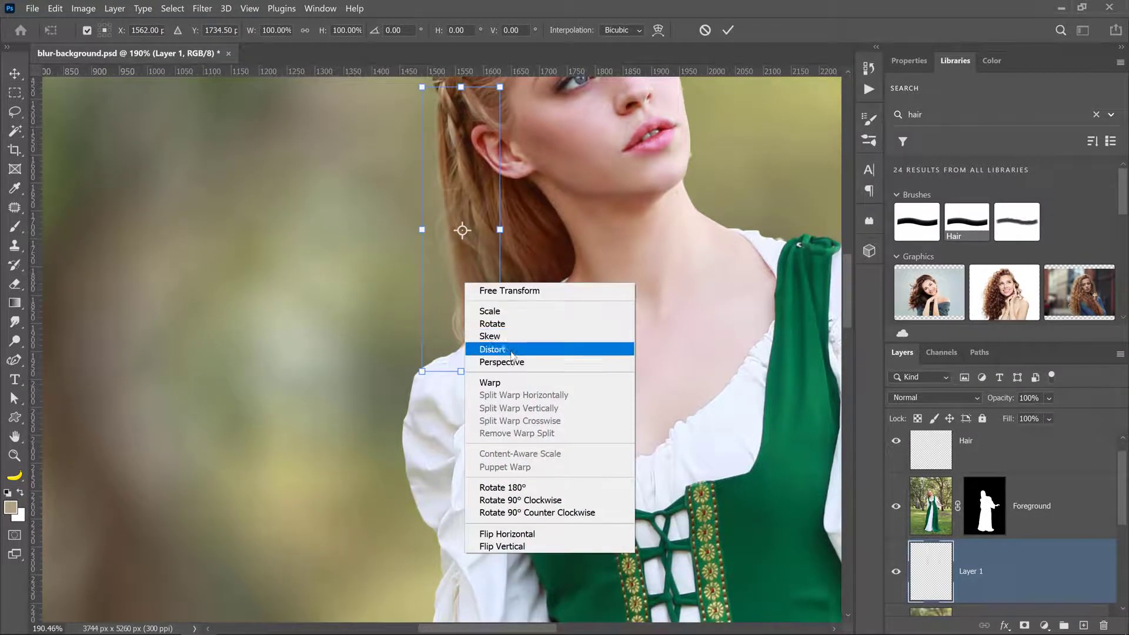
pyautogui.click(513, 387)
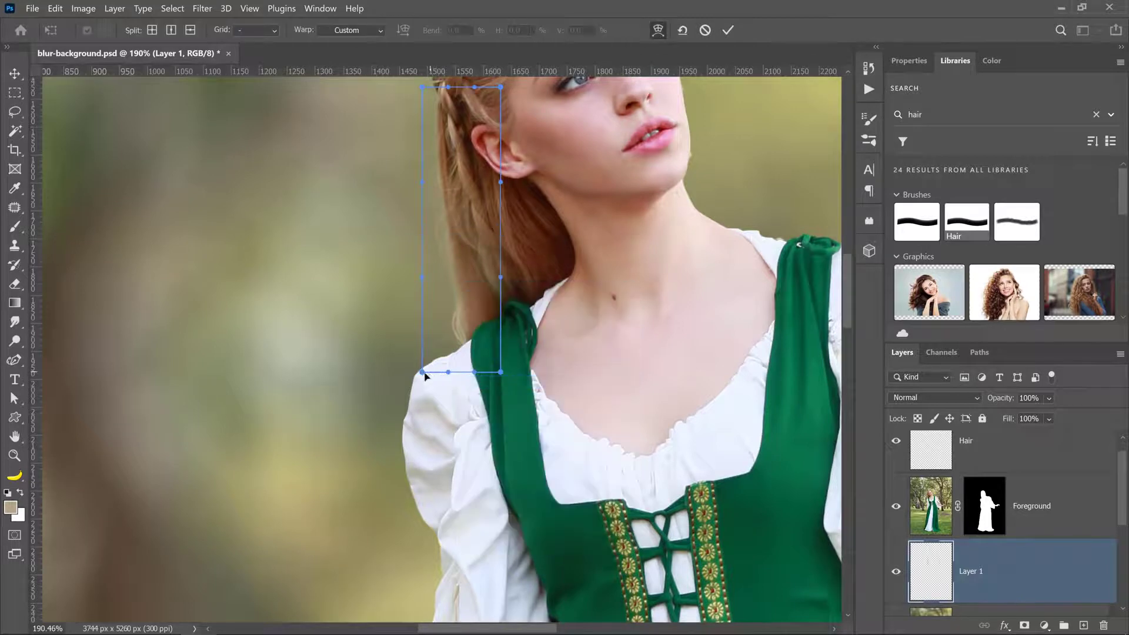
pyautogui.moveTo(422, 371); pyautogui.dragTo(438, 374)
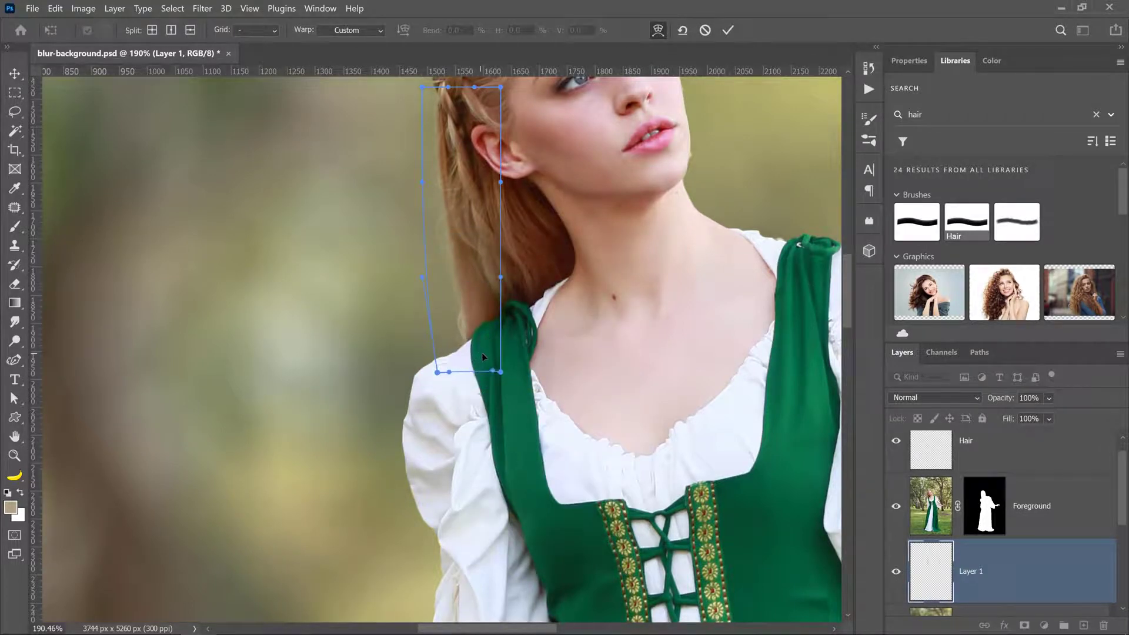
pyautogui.moveTo(466, 333); pyautogui.dragTo(469, 334)
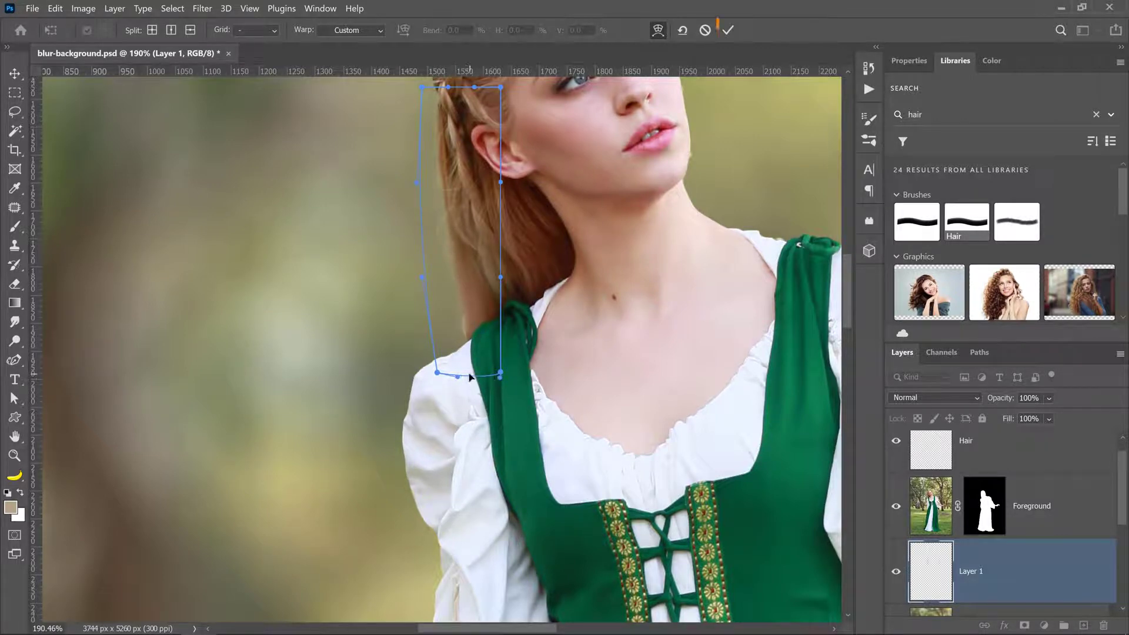
pyautogui.click(728, 30)
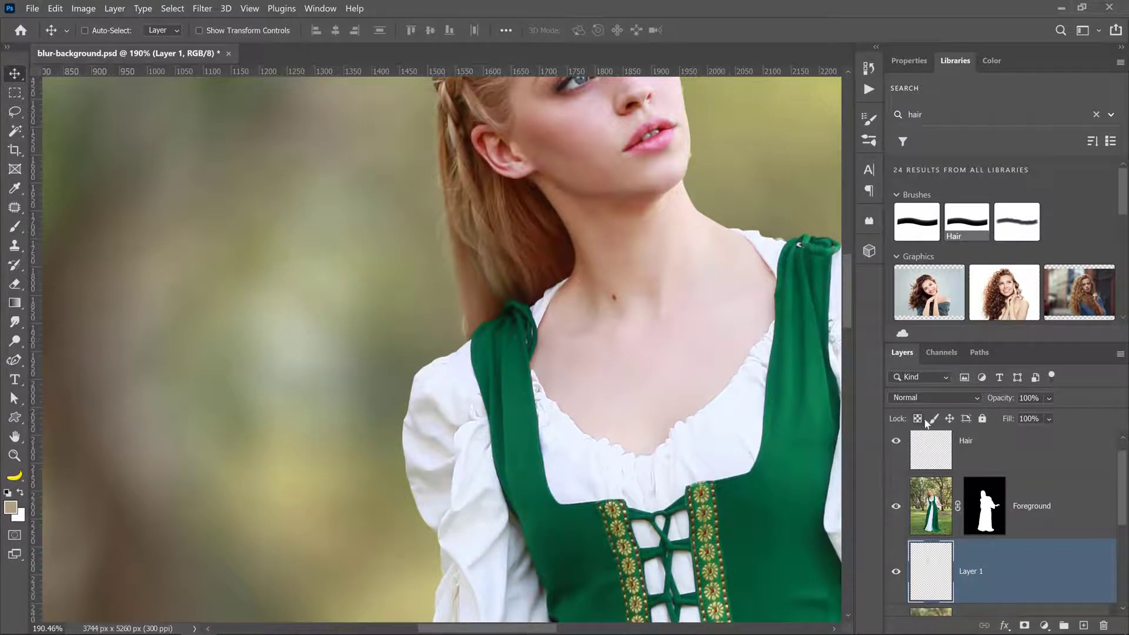
# - Lock the transparent pixels of Layer 1 and set up a soft round brush at 70 px
pyautogui.click(15, 226)
pyautogui.click(73, 232)
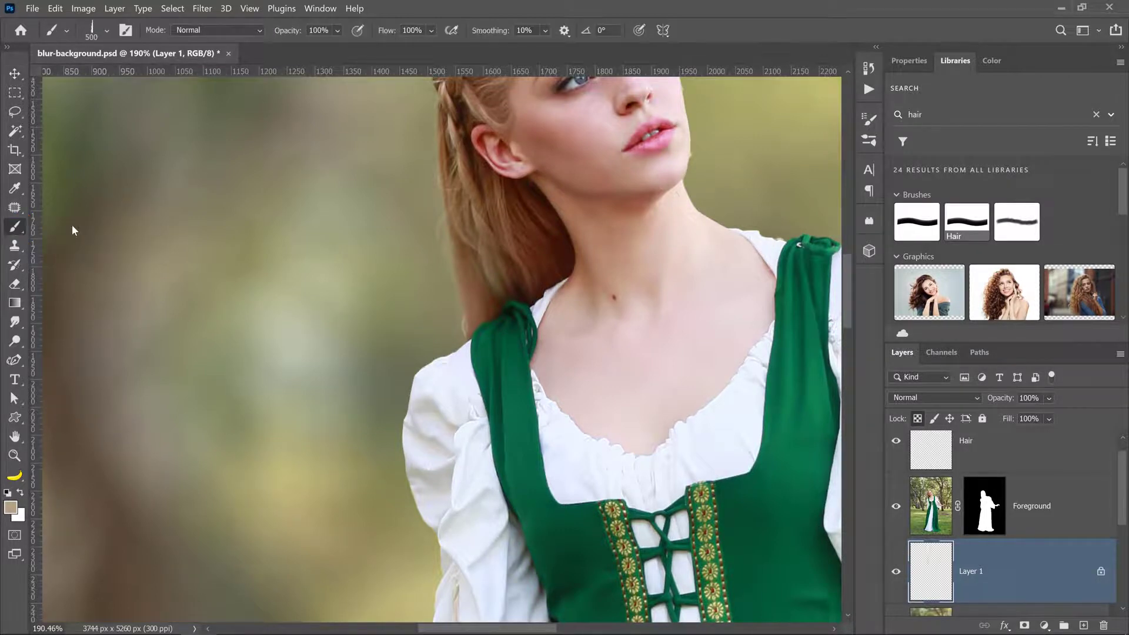
pyautogui.click(106, 31)
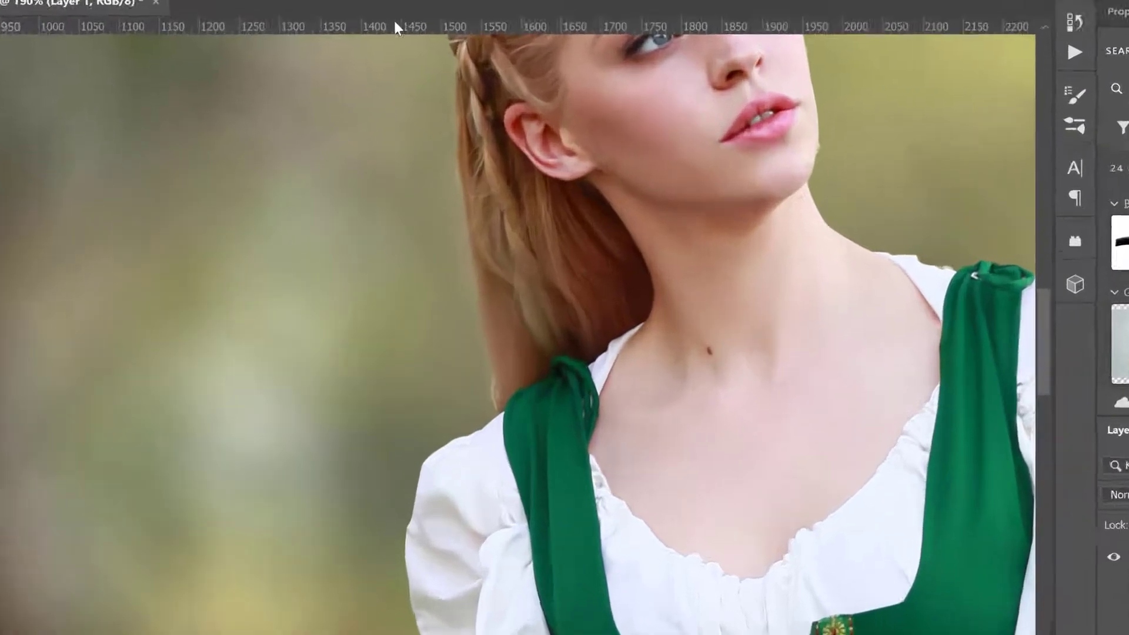
pyautogui.press('[')
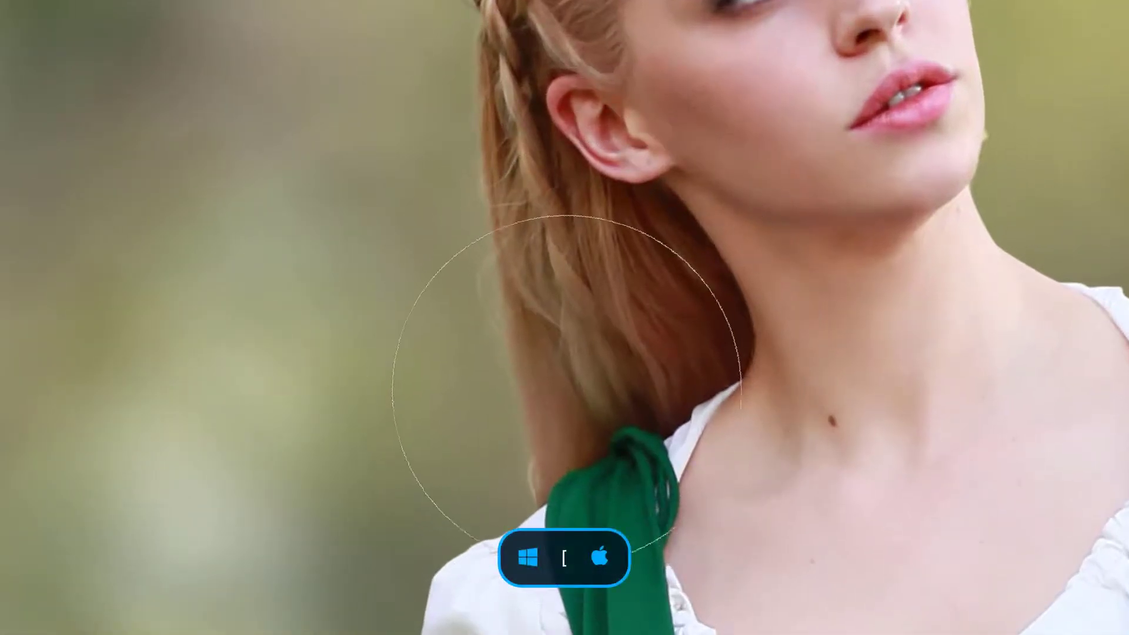
pyautogui.press('[')
pyautogui.press('[')
pyautogui.press('[')
pyautogui.press('[')
# - Sample colours from the woman's nearby hair and paint over the stamped strands on Layer 1 to match them
pyautogui.press('alt')
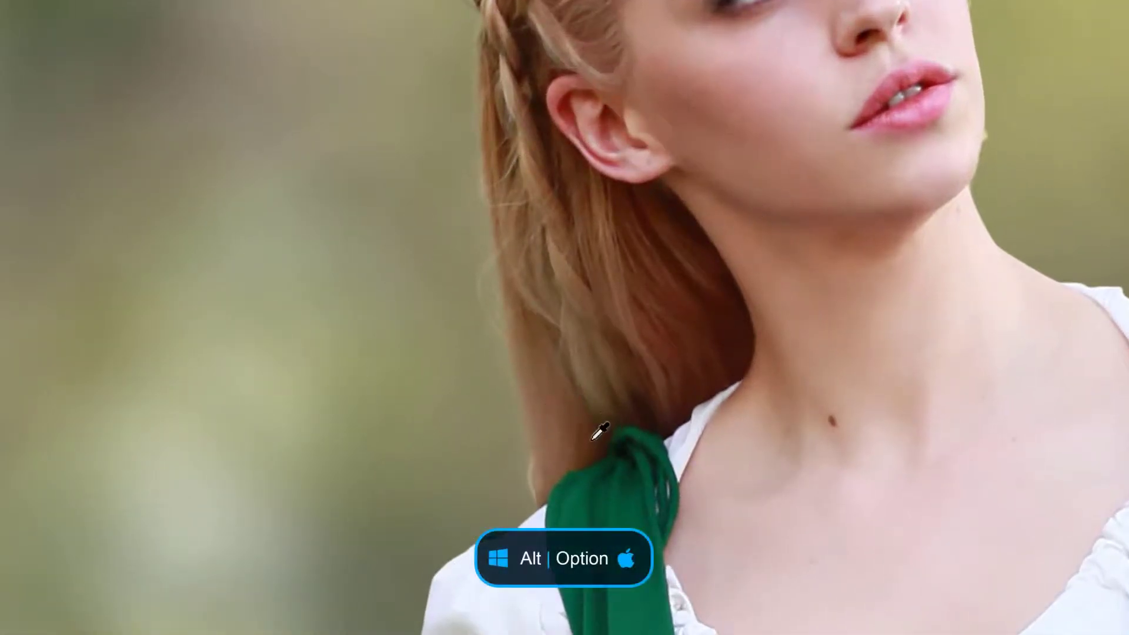
pyautogui.keyDown('alt'); pyautogui.click(599, 445); pyautogui.keyUp('alt')
pyautogui.moveTo(537, 487); pyautogui.dragTo(520, 383)
pyautogui.hotkey('ctrl', 'z')
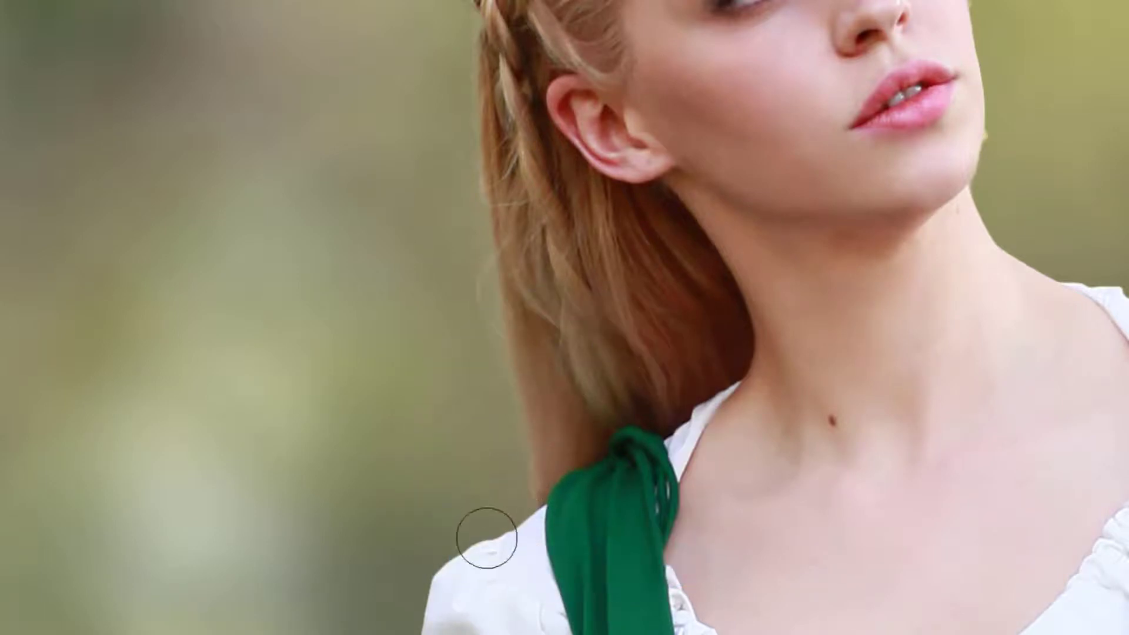
pyautogui.press('alt')
pyautogui.keyDown('alt'); pyautogui.click(552, 378); pyautogui.keyUp('alt')
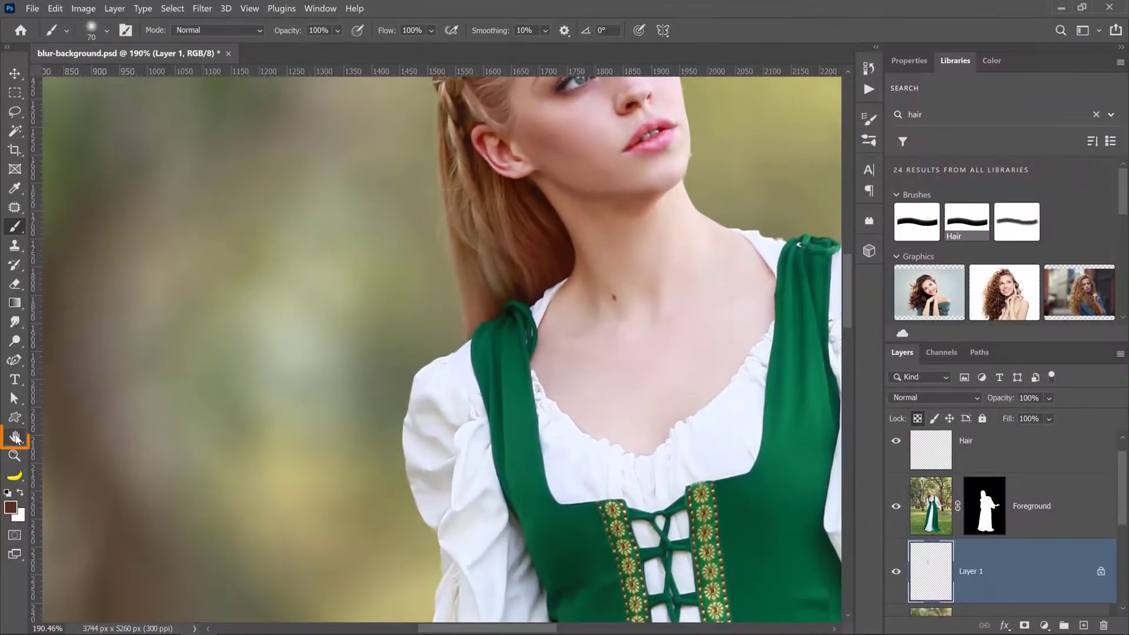
pyautogui.doubleClick(15, 438)
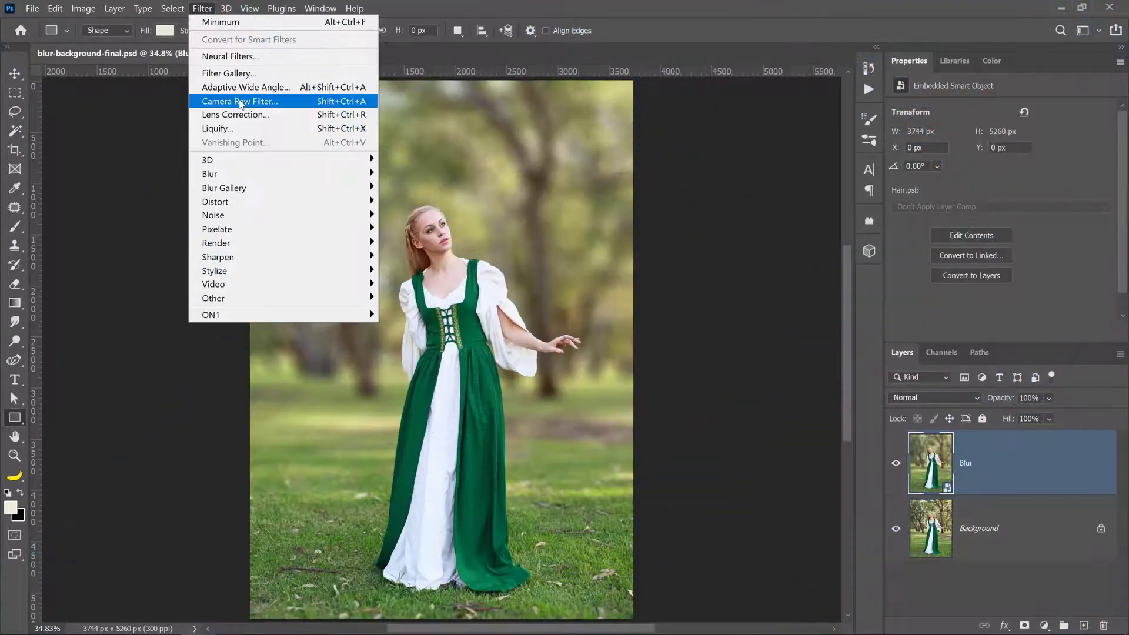
# - Apply the Camera Raw Filter to the Blur layer with Temperature +9, Highlights -42, Shadows +26 and Vibrance +34
pyautogui.click(240, 101)
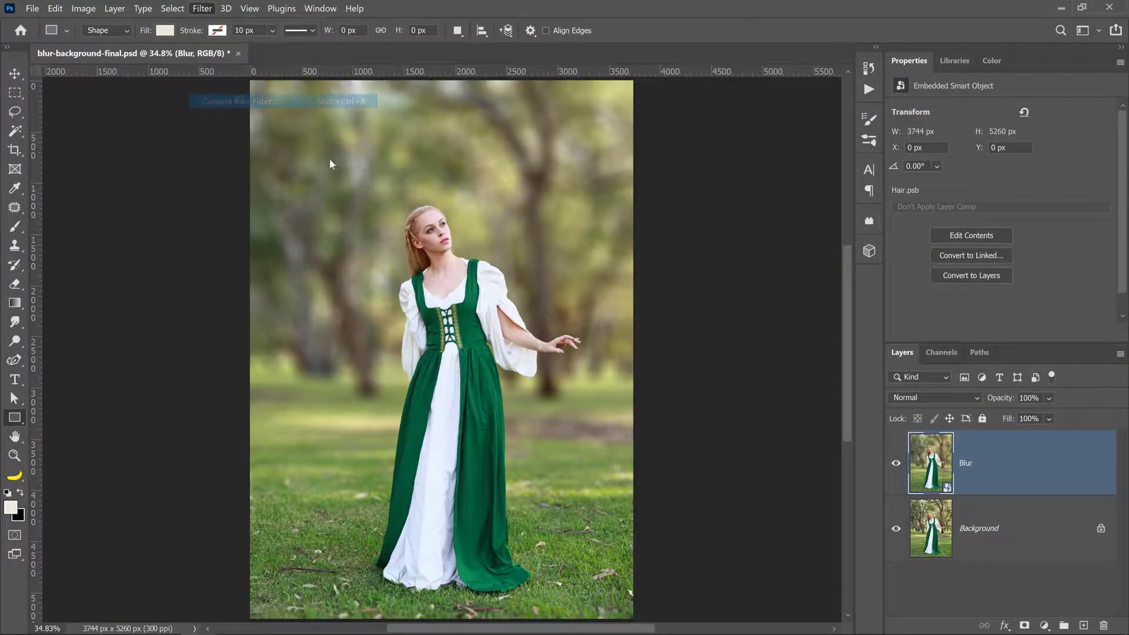
pyautogui.moveTo(957, 340); pyautogui.dragTo(965, 345)
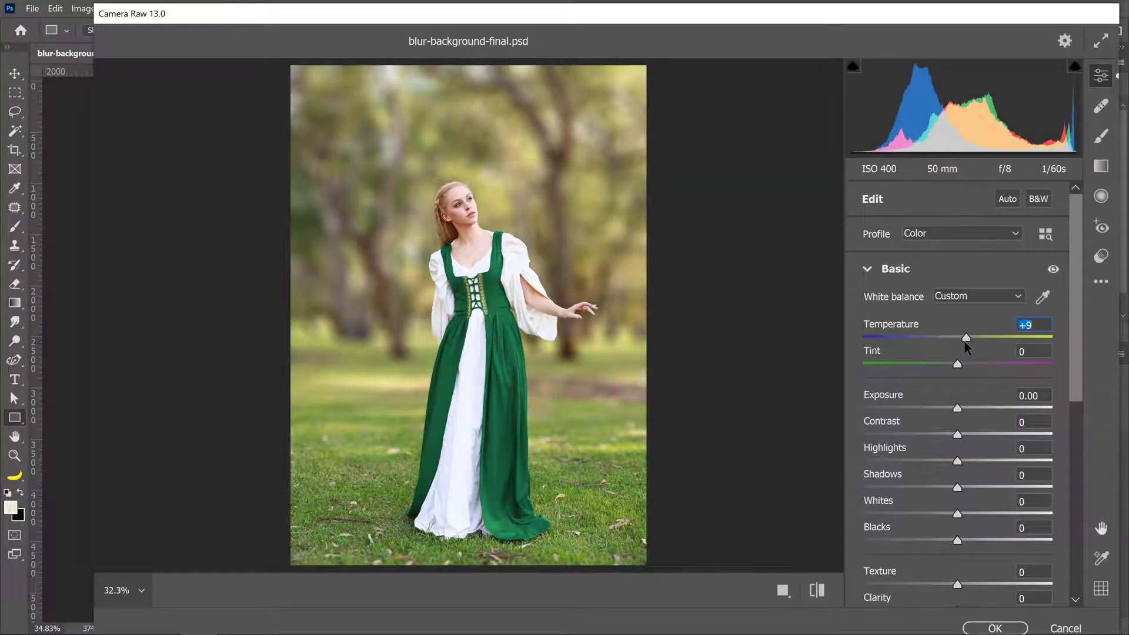
pyautogui.moveTo(959, 460); pyautogui.dragTo(990, 484)
pyautogui.scroll(-5, 976, 491)
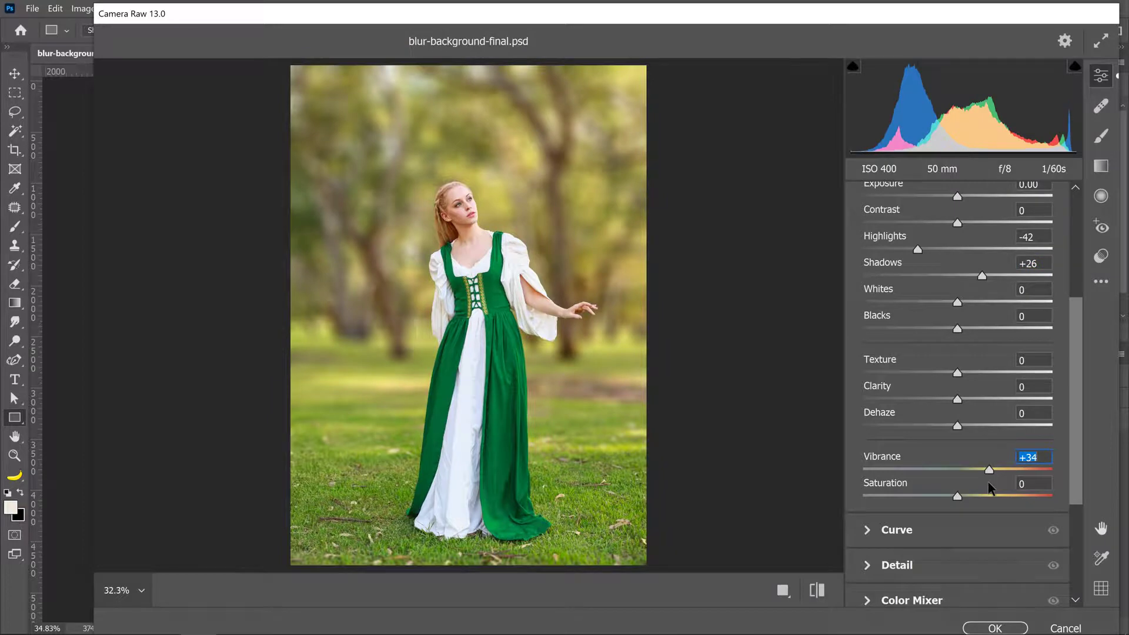
# - Set the Grain effect to 10, checking it close up on the blurred background
pyautogui.scroll(-4, 983, 482)
pyautogui.click(920, 516)
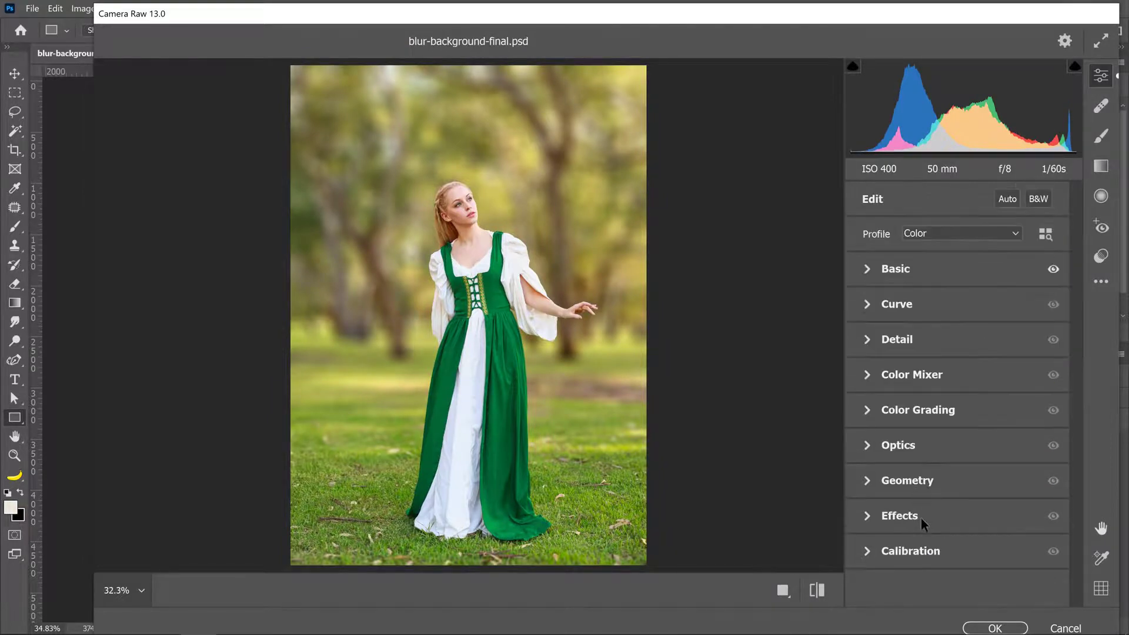
pyautogui.click(920, 518)
pyautogui.click(536, 259)
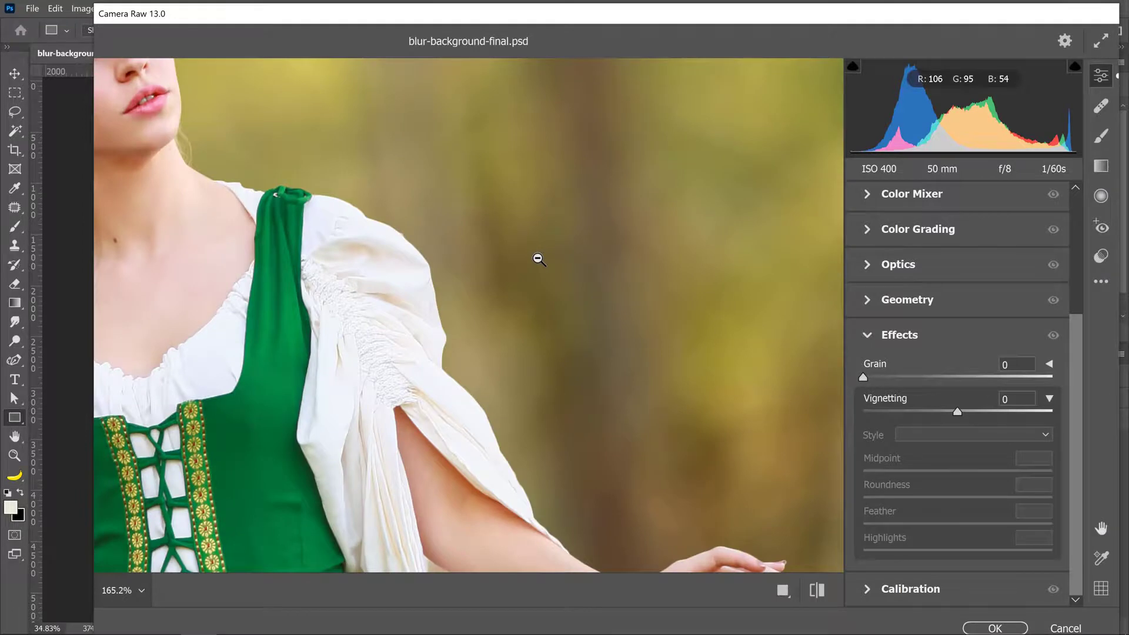
pyautogui.click(863, 377)
pyautogui.moveTo(866, 383); pyautogui.dragTo(880, 386)
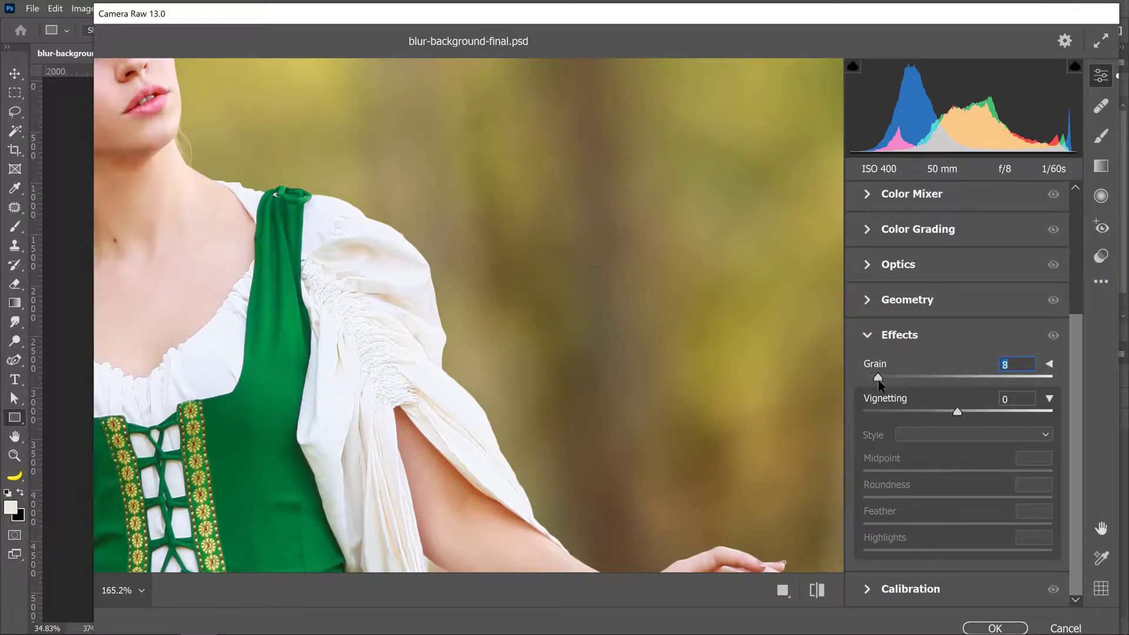
# - Fit the whole photo in the preview and darken its corners with a negative Vignetting amount
pyautogui.rightClick(770, 297)
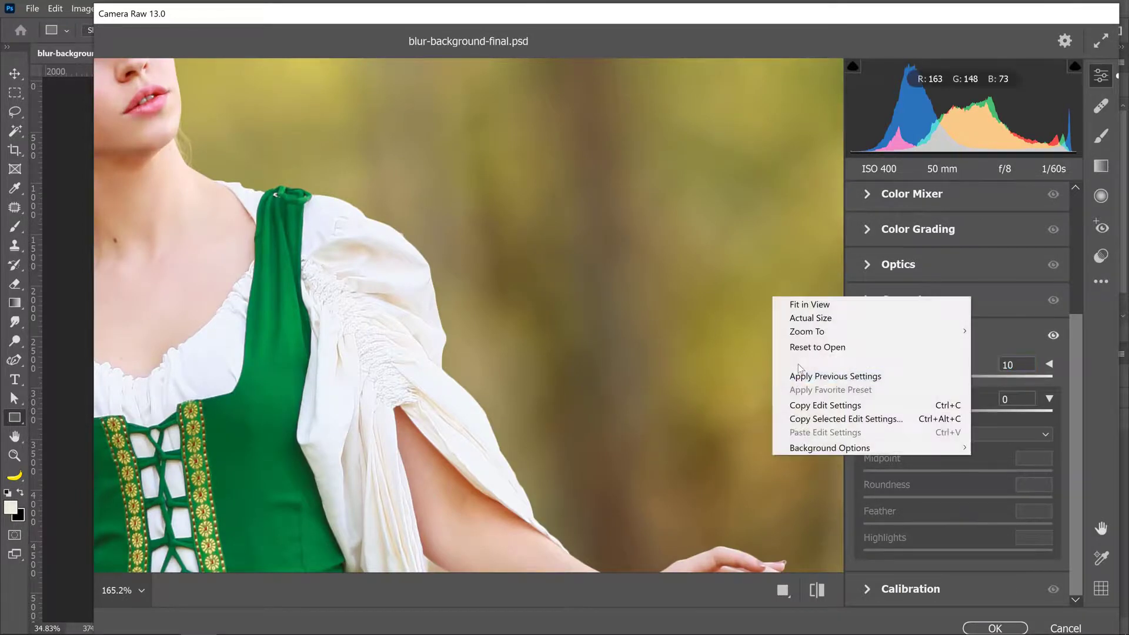
pyautogui.click(777, 302)
pyautogui.moveTo(956, 414); pyautogui.dragTo(924, 417)
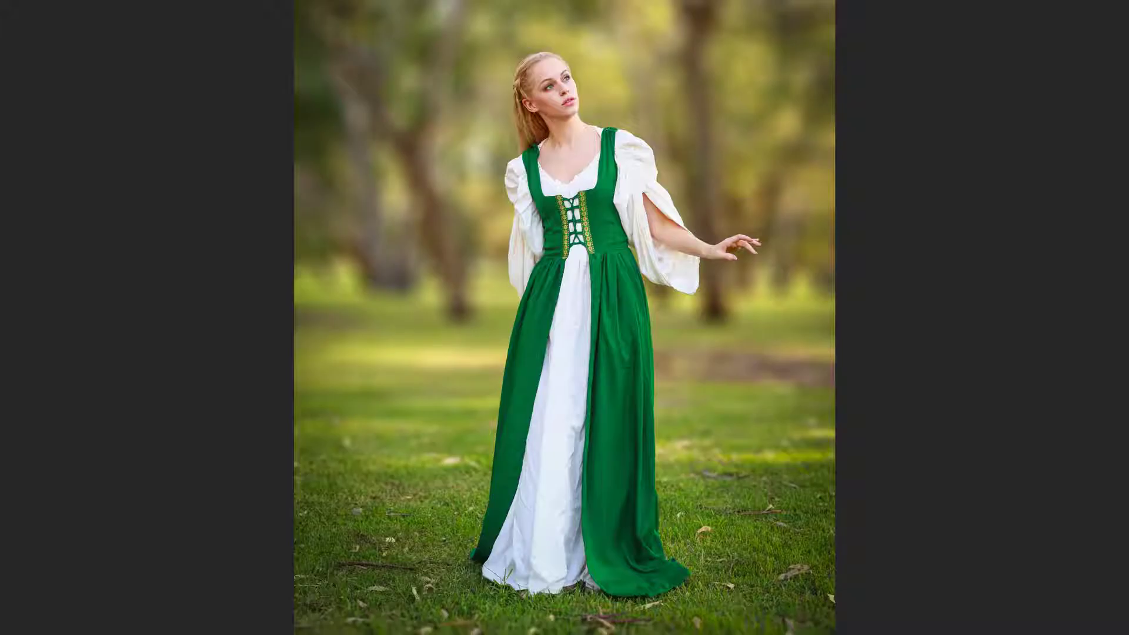